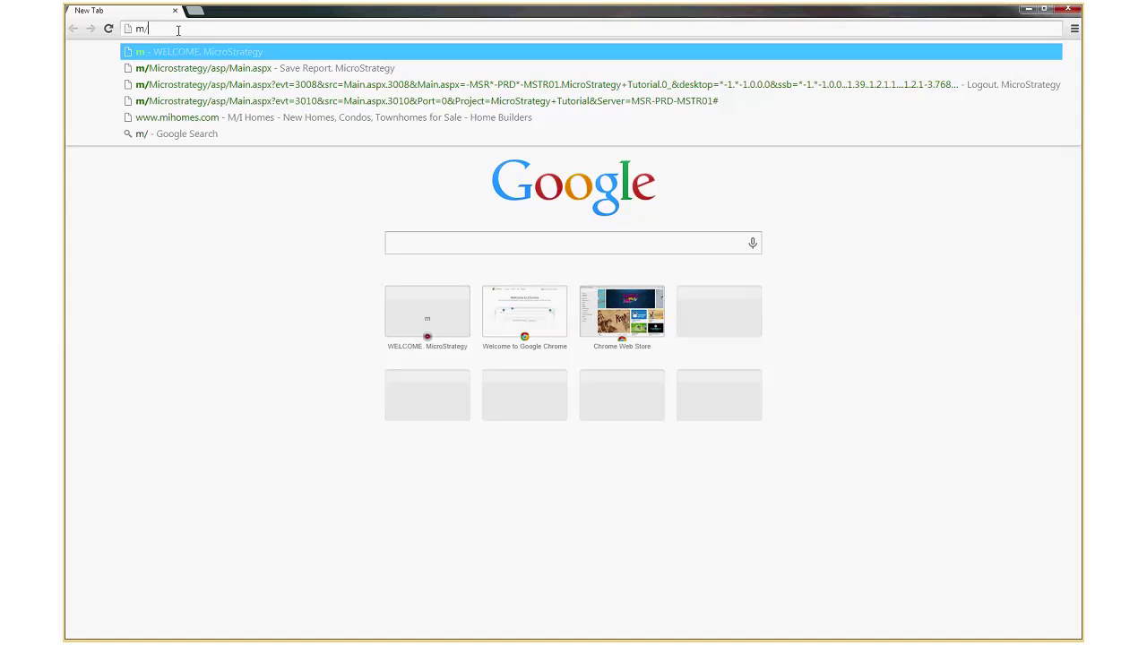
Load the MicroStrategy web page and sign in to the MicroStrategy Tutorial project with Windows Authentication
key(Return)
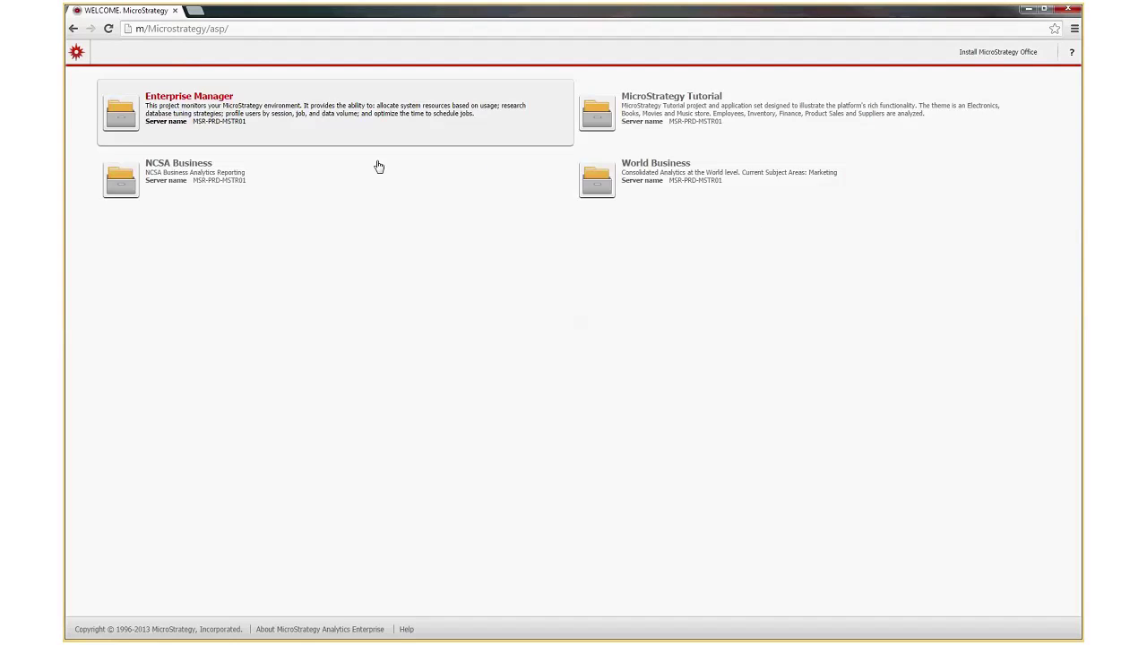
click(740, 121)
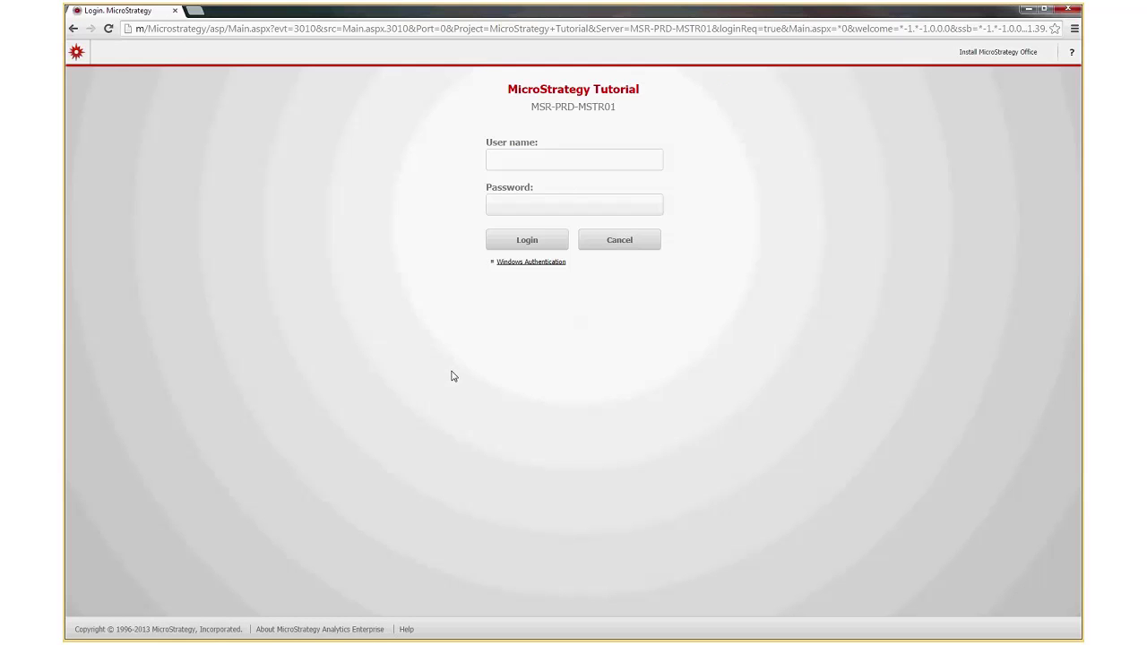
click(532, 265)
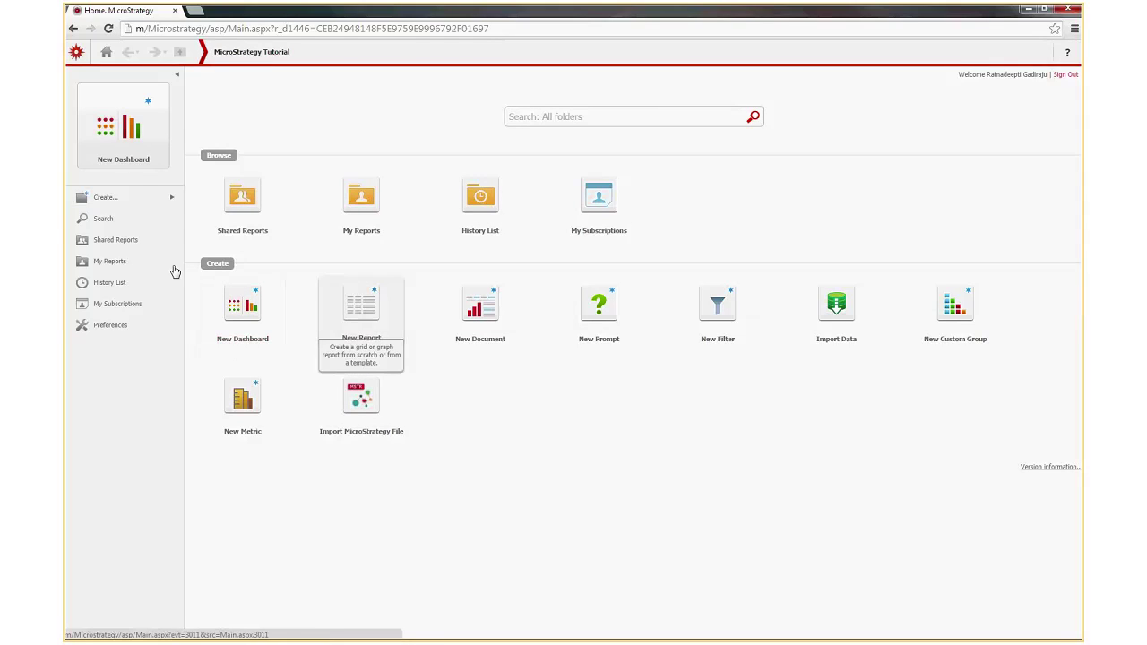
Create a new blank report in Design Mode
click(173, 203)
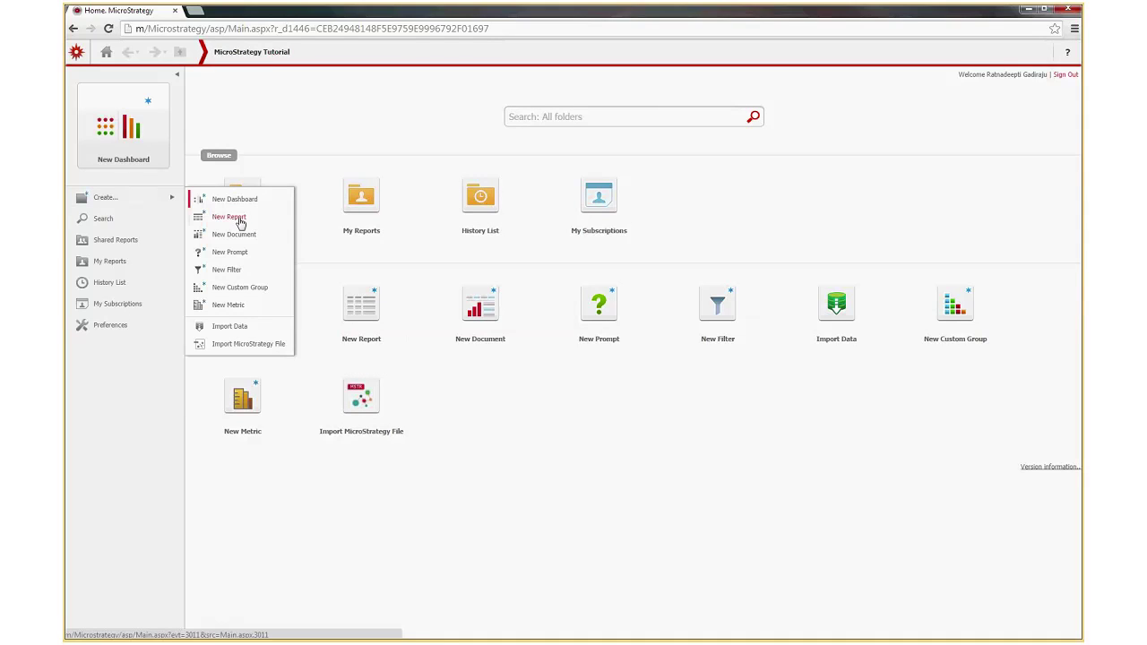
click(368, 312)
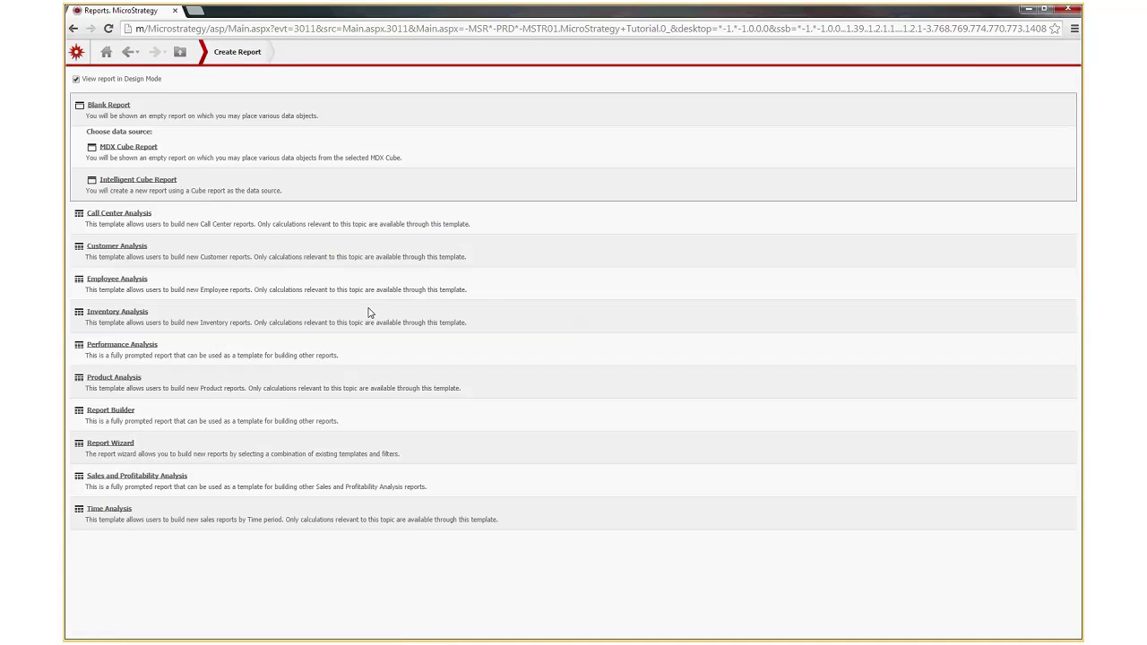
click(126, 111)
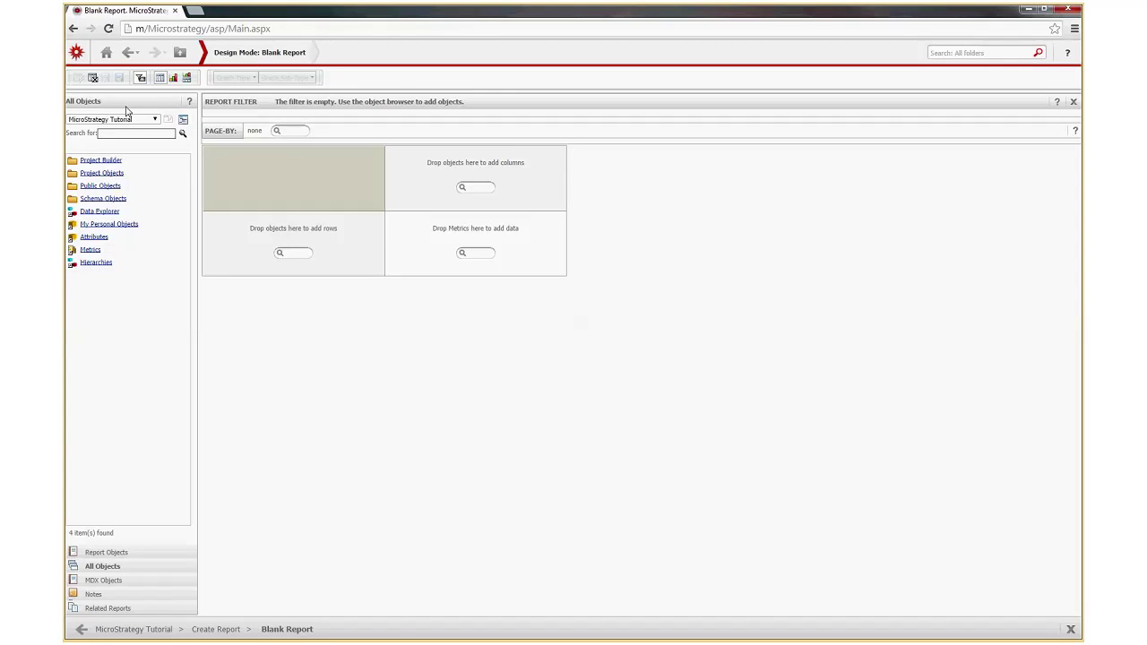
Compare the object browser's tree and list views and look into the Attributes folder under Schema Objects
click(183, 122)
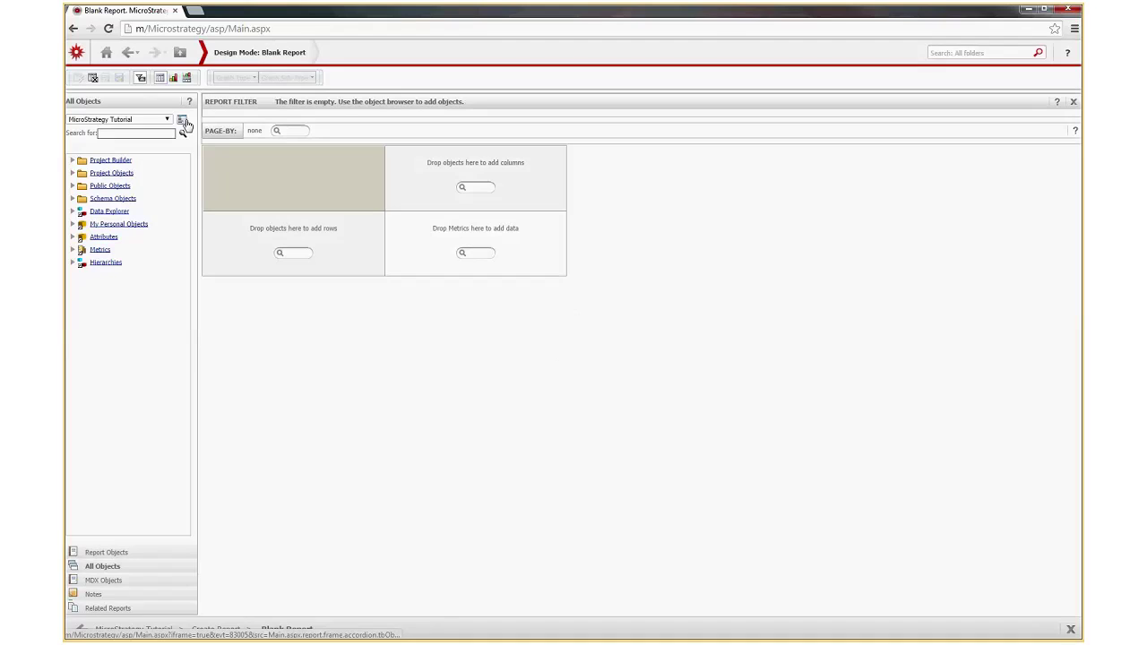
click(72, 199)
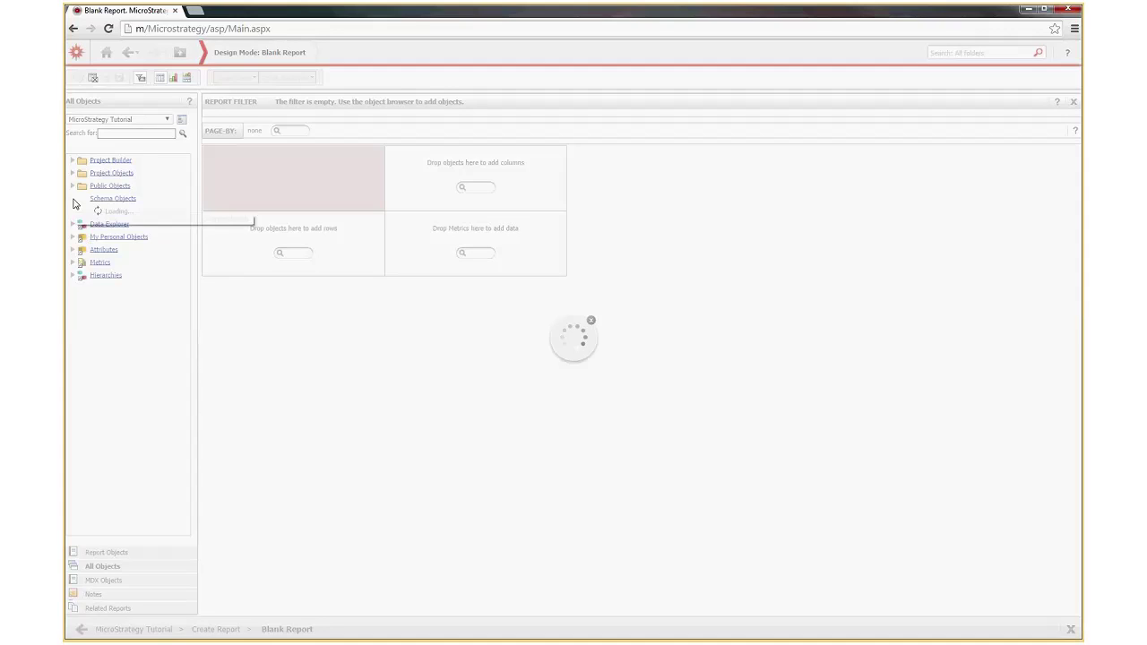
click(73, 198)
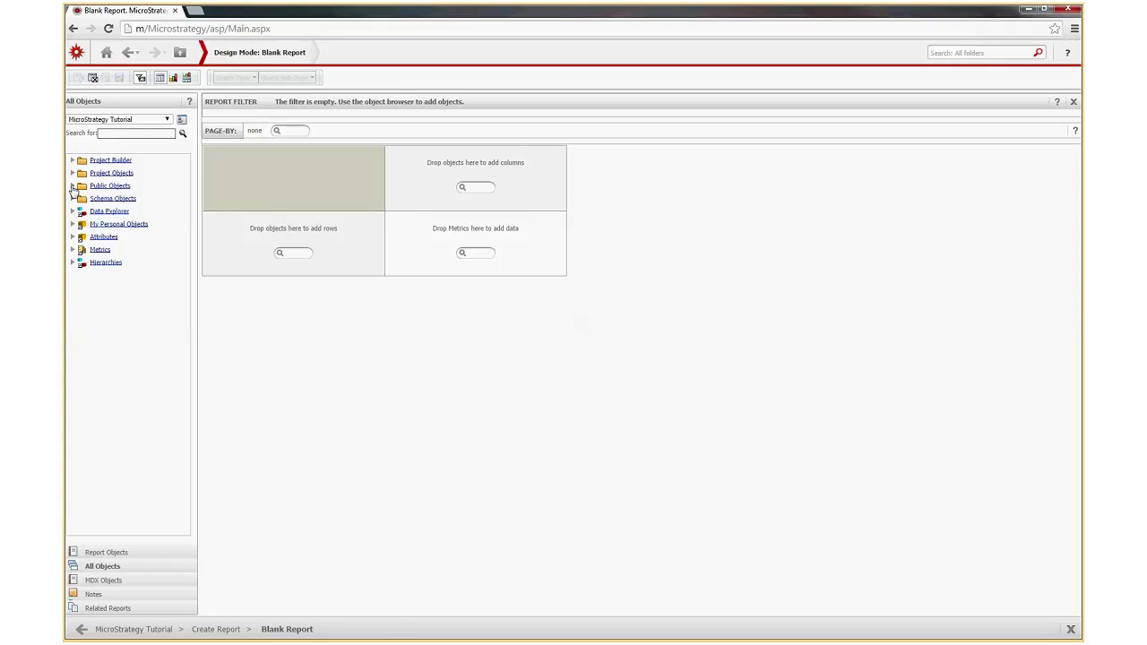
click(181, 120)
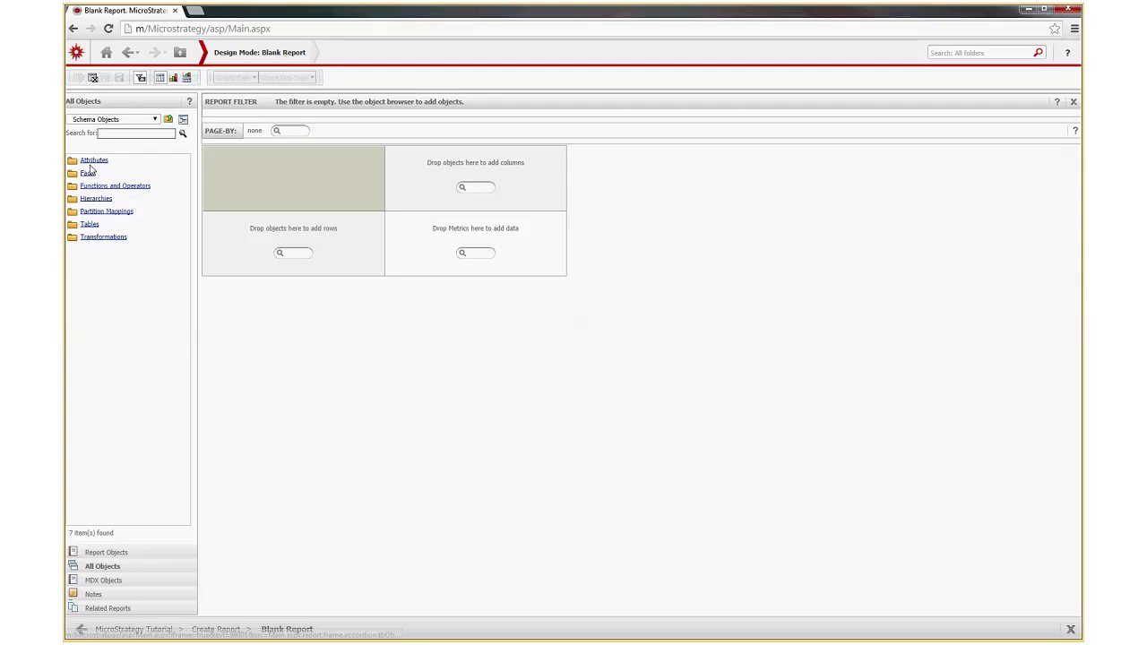
click(93, 161)
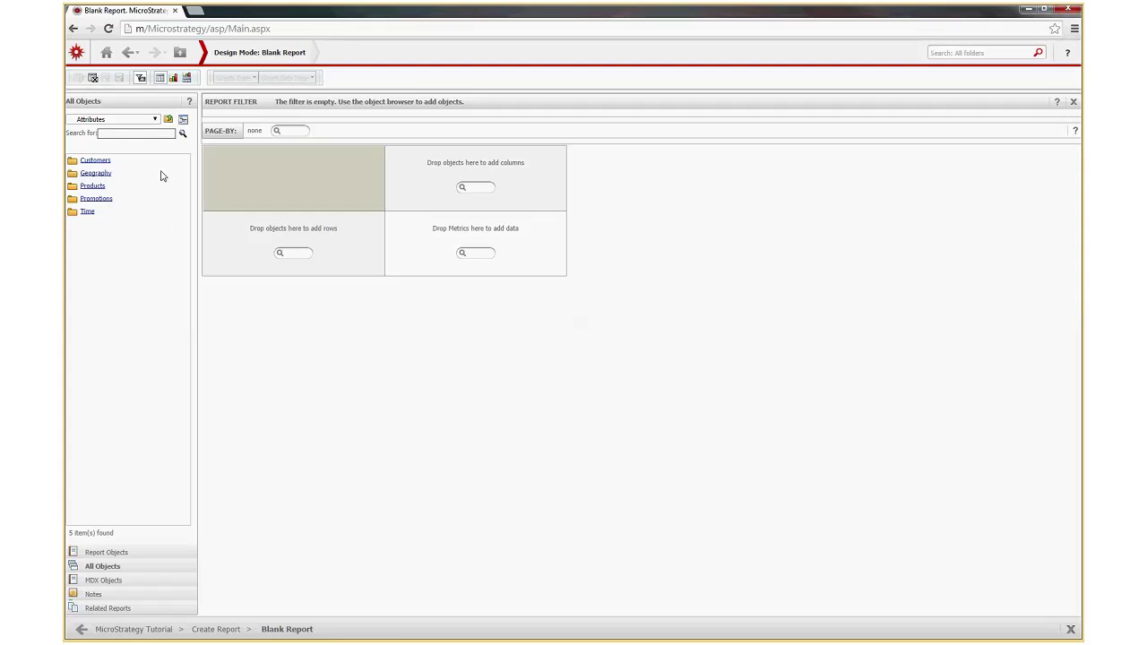
click(177, 132)
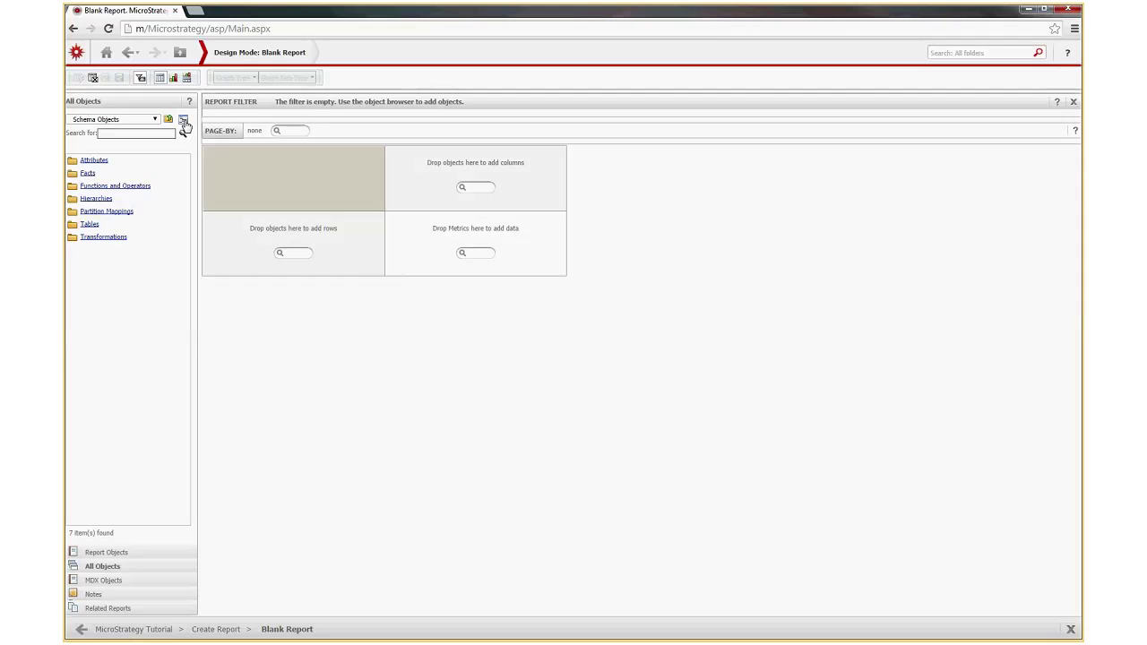
Show the object browser as a tree and examine the subfolders of Project Builder
click(183, 120)
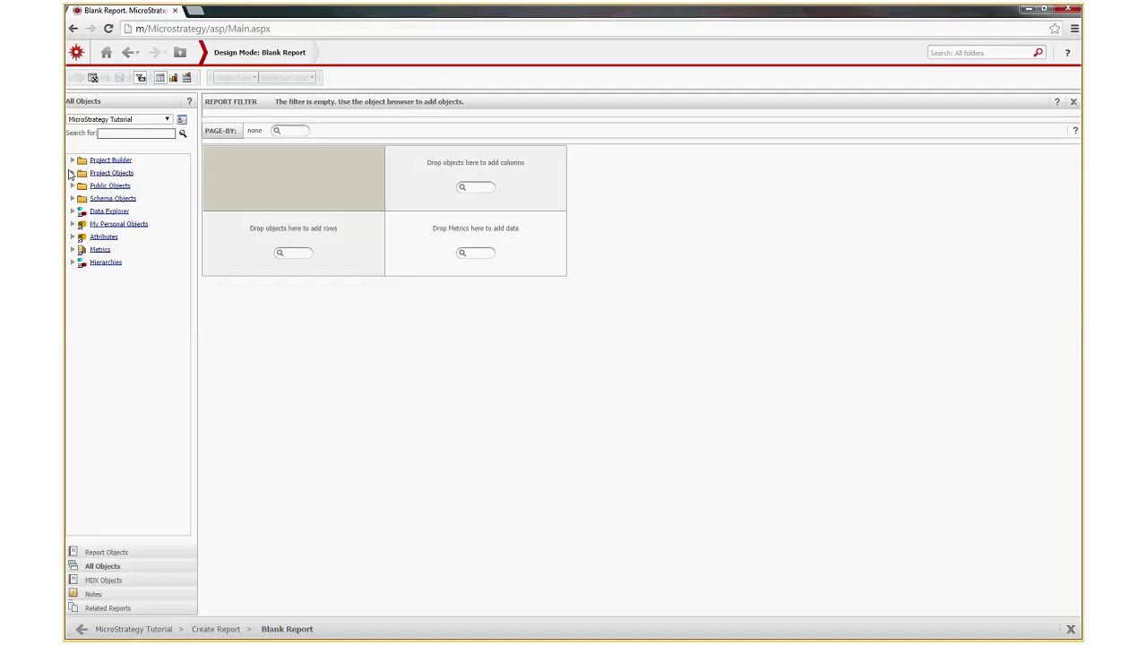
click(74, 161)
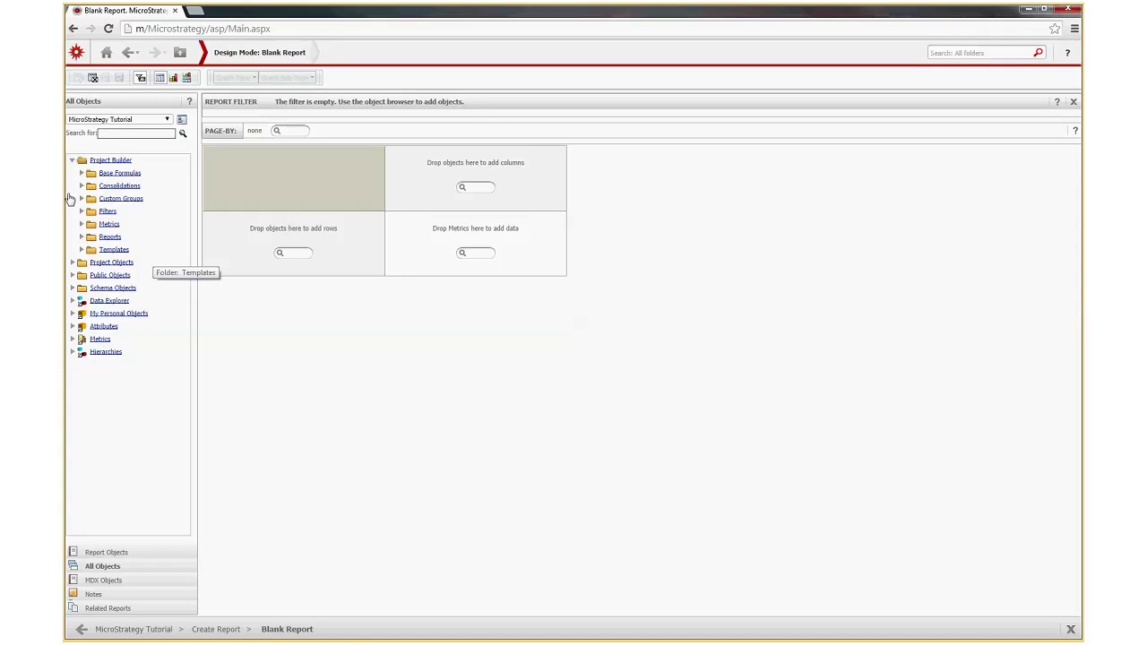
click(76, 161)
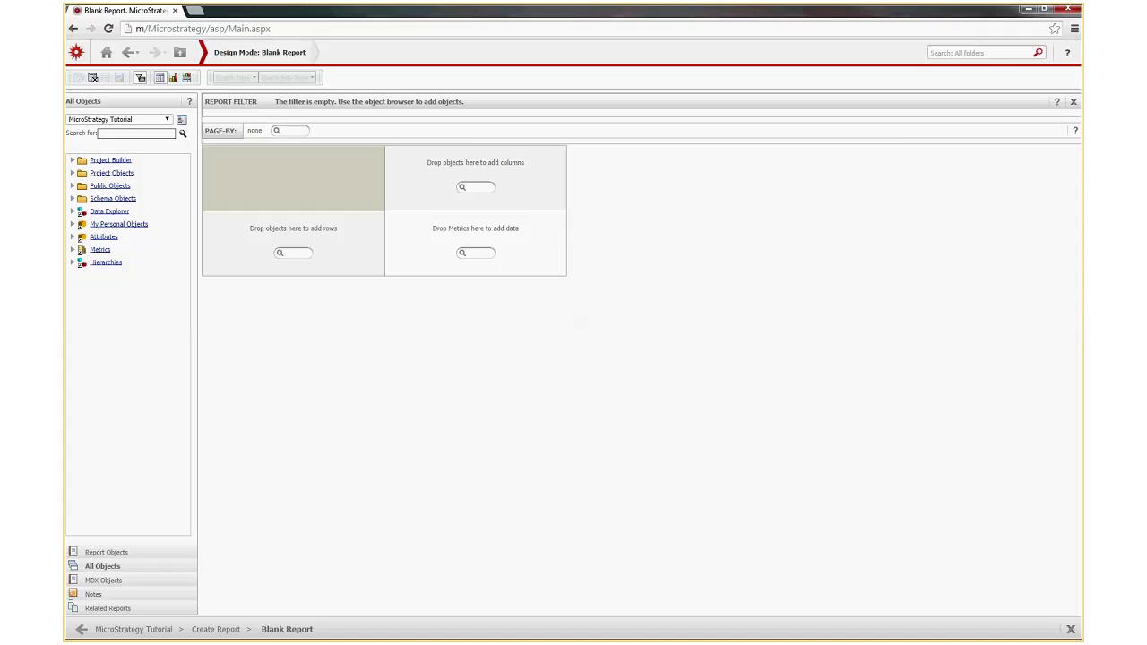
Add the Customer Region attribute from the Customers attribute folder to the report rows
click(72, 238)
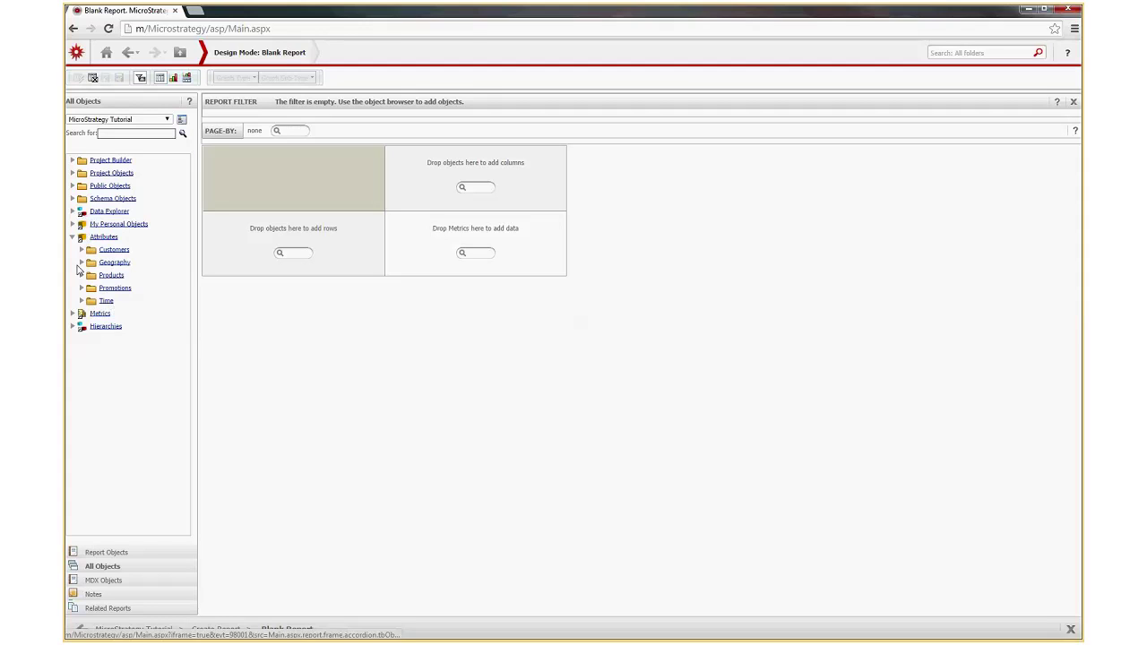
click(82, 251)
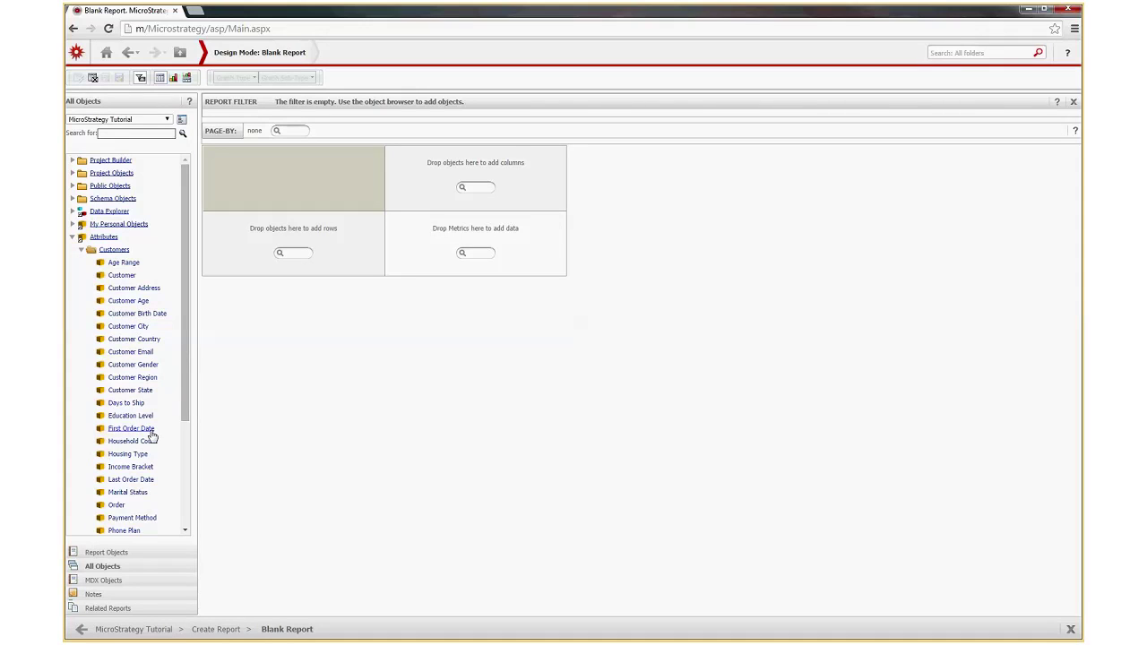
drag(148, 383, 256, 257)
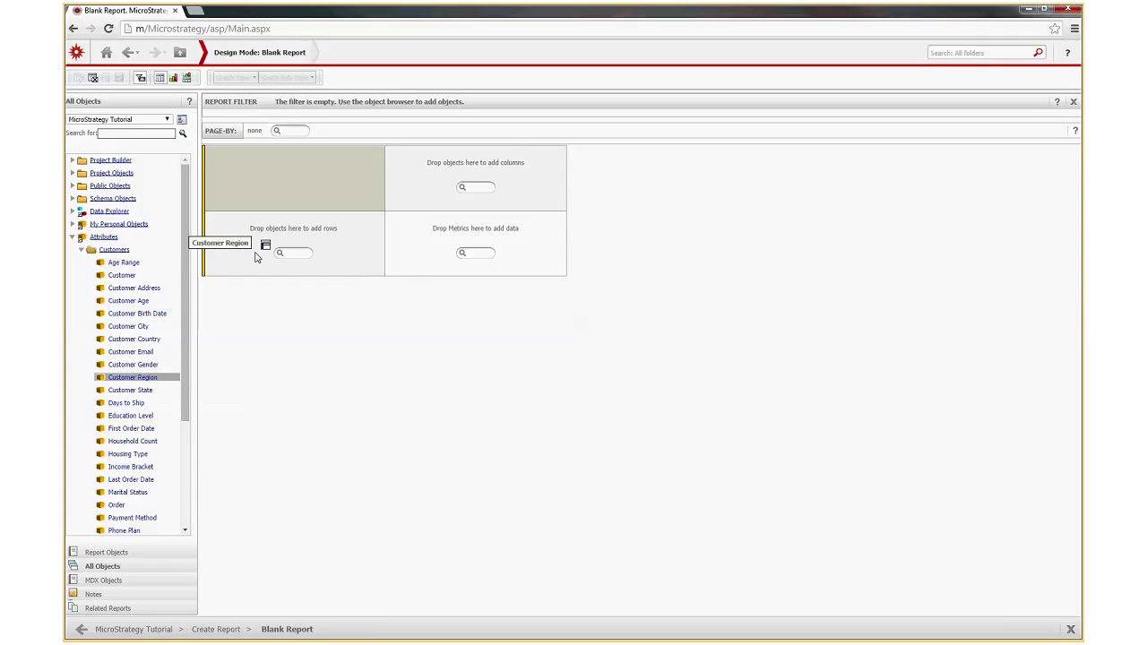
drag(256, 257, 147, 385)
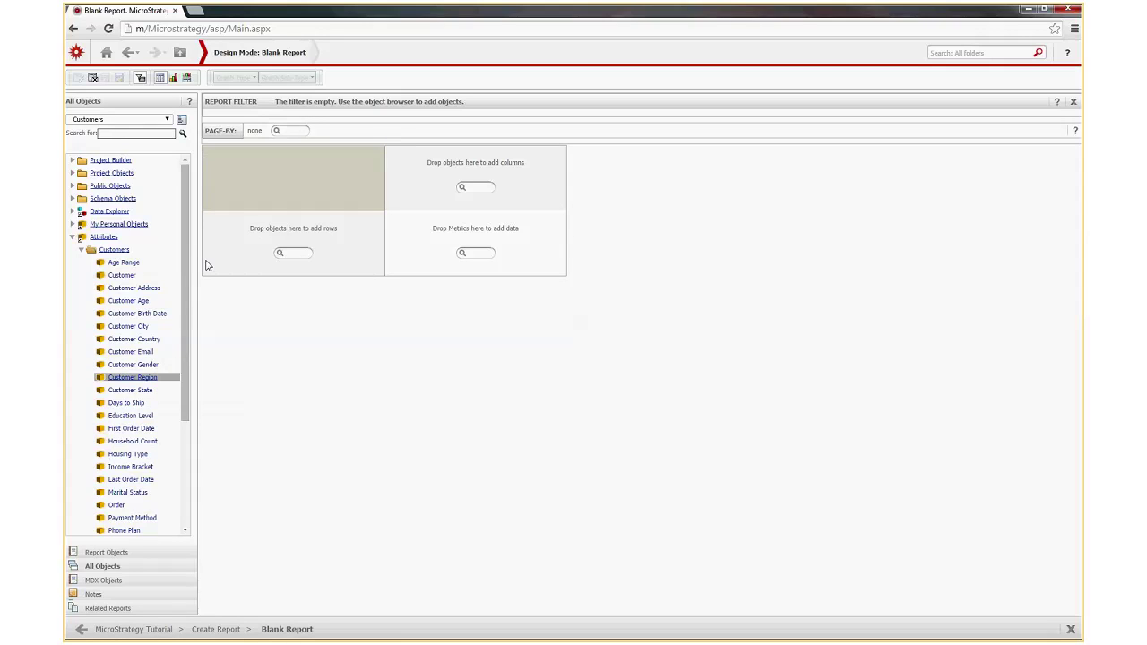
drag(163, 382, 235, 273)
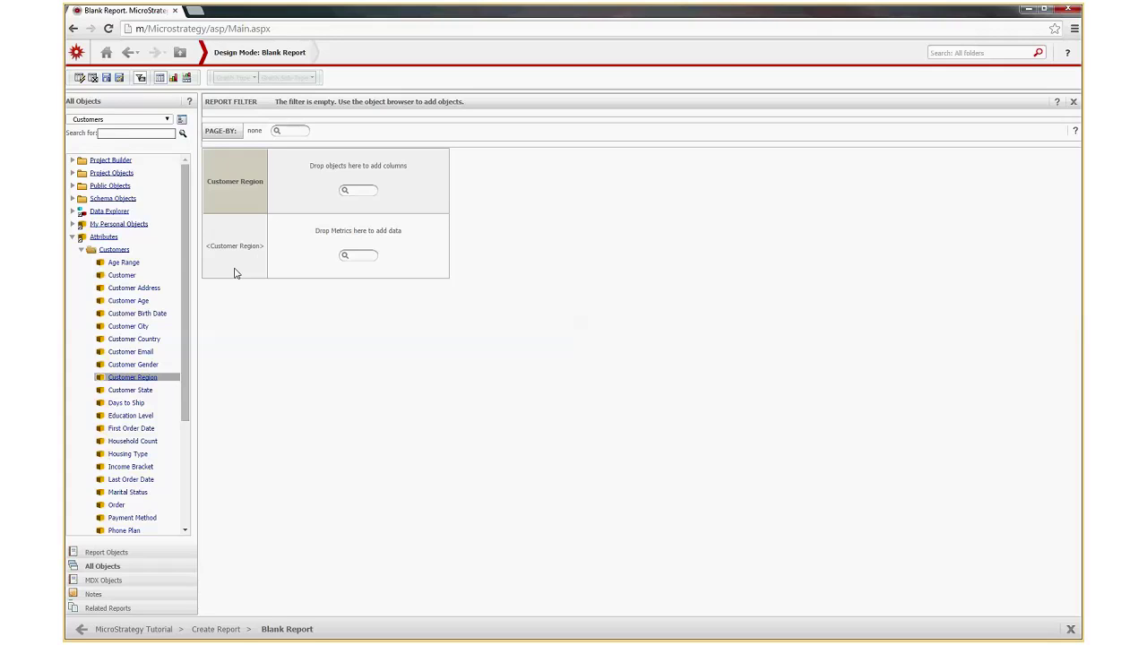
Add the Subcategory attribute from the Products folder to the rows, directly after Customer Region
click(80, 250)
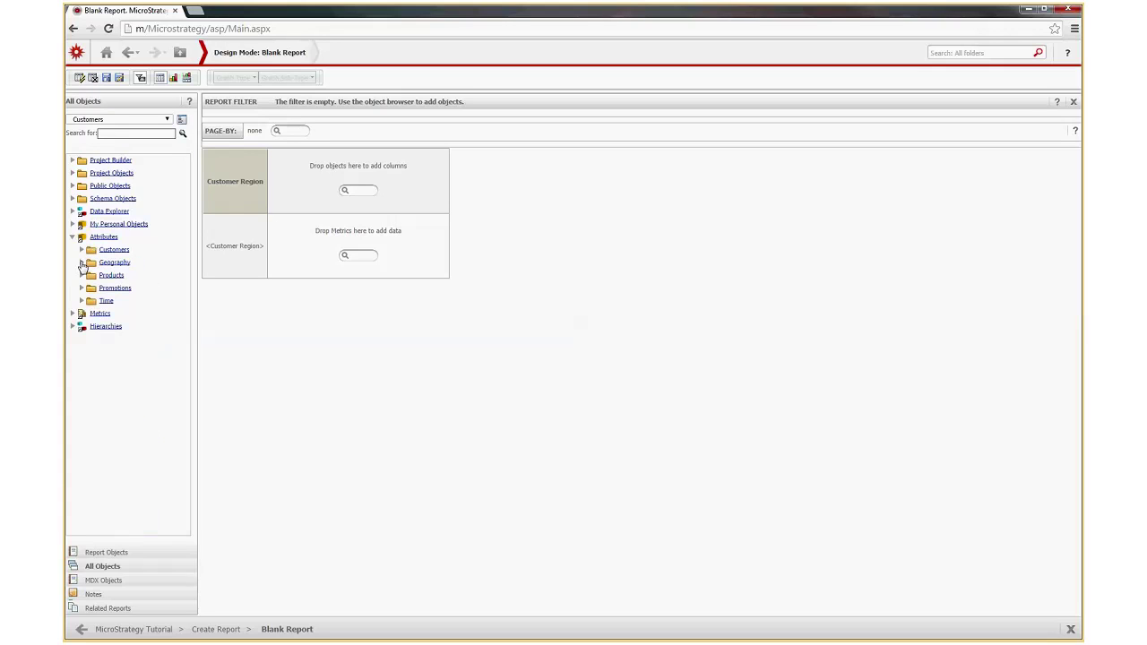
click(82, 276)
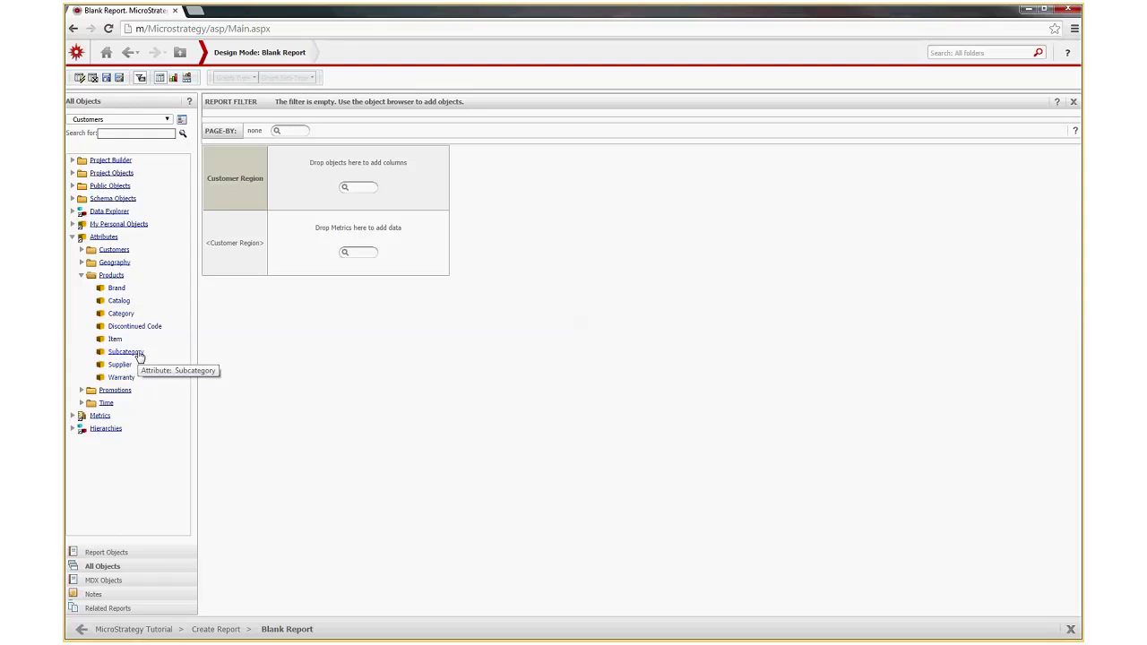
drag(250, 219, 263, 287)
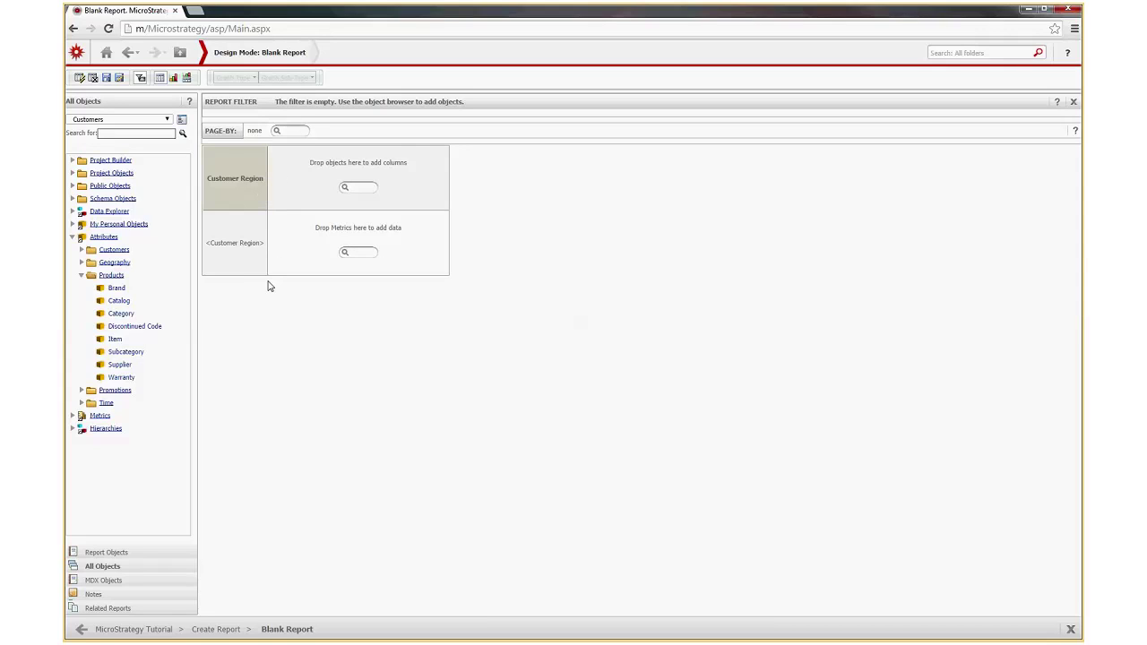
click(136, 357)
drag(137, 357, 291, 271)
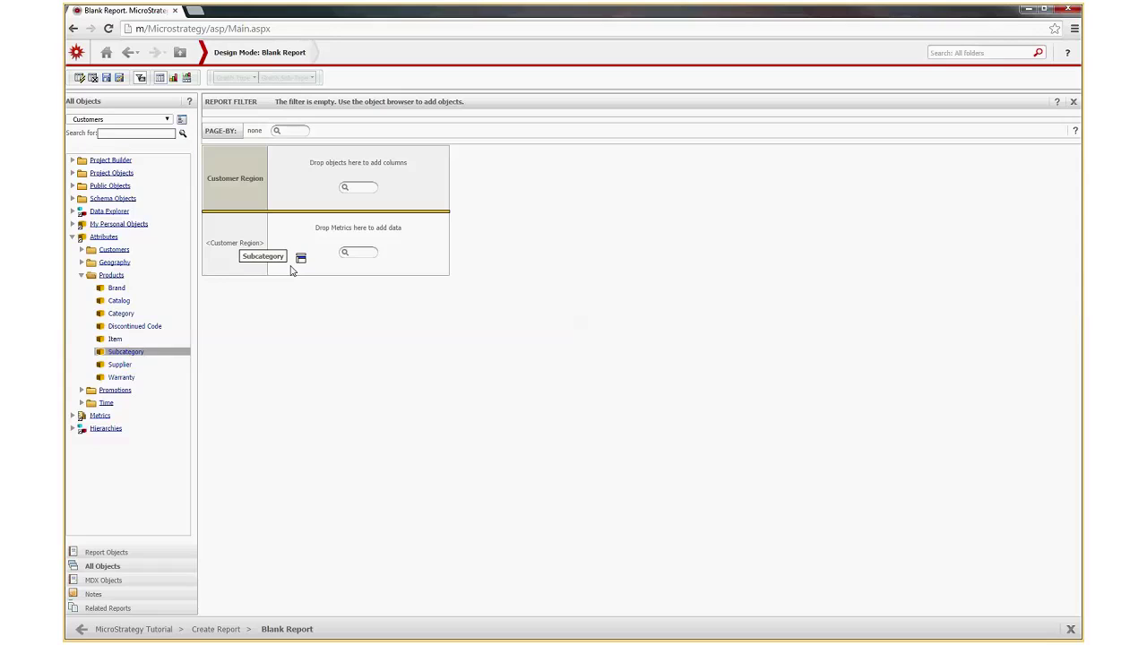
drag(291, 271, 267, 204)
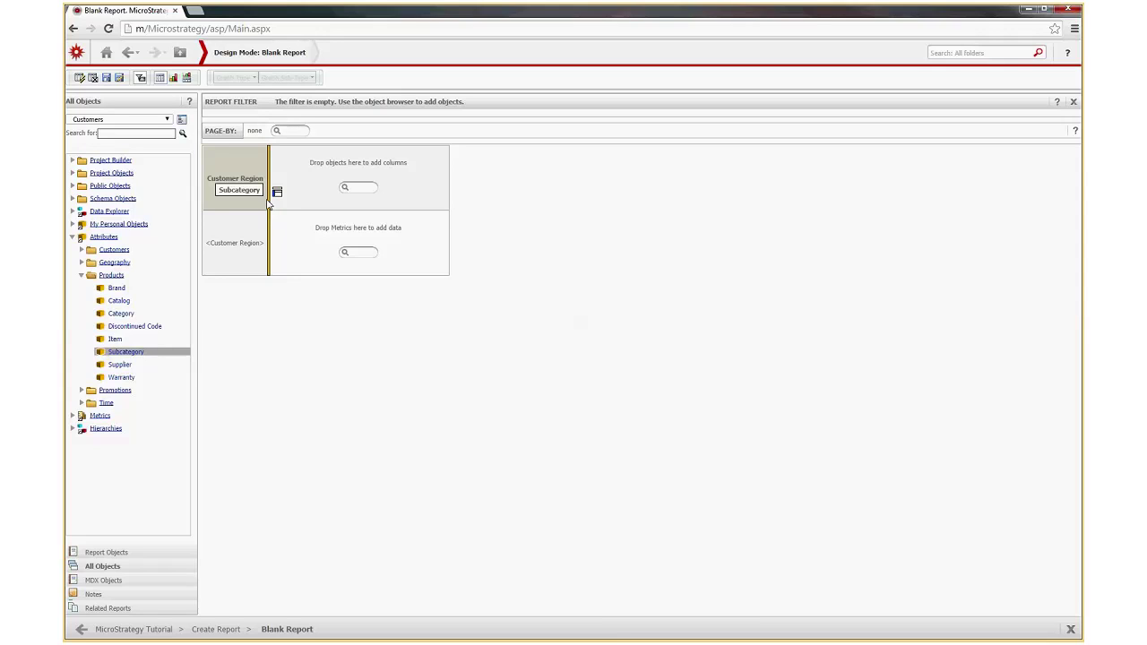
drag(267, 204, 267, 204)
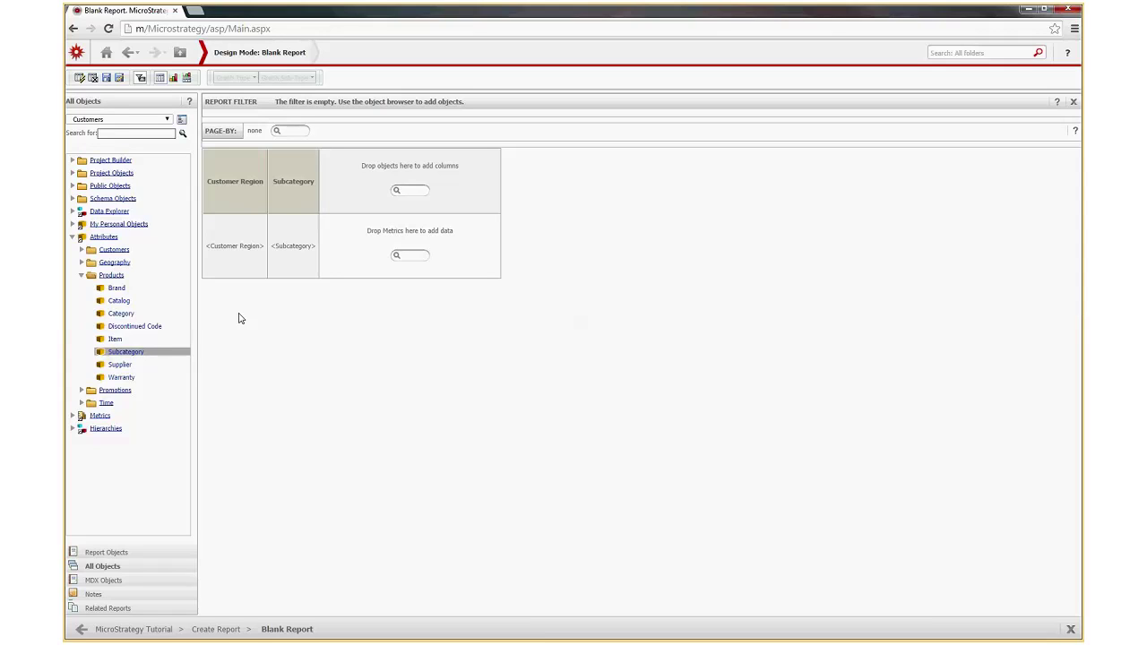
Add the Year attribute from the Time folder to the report filter
click(82, 275)
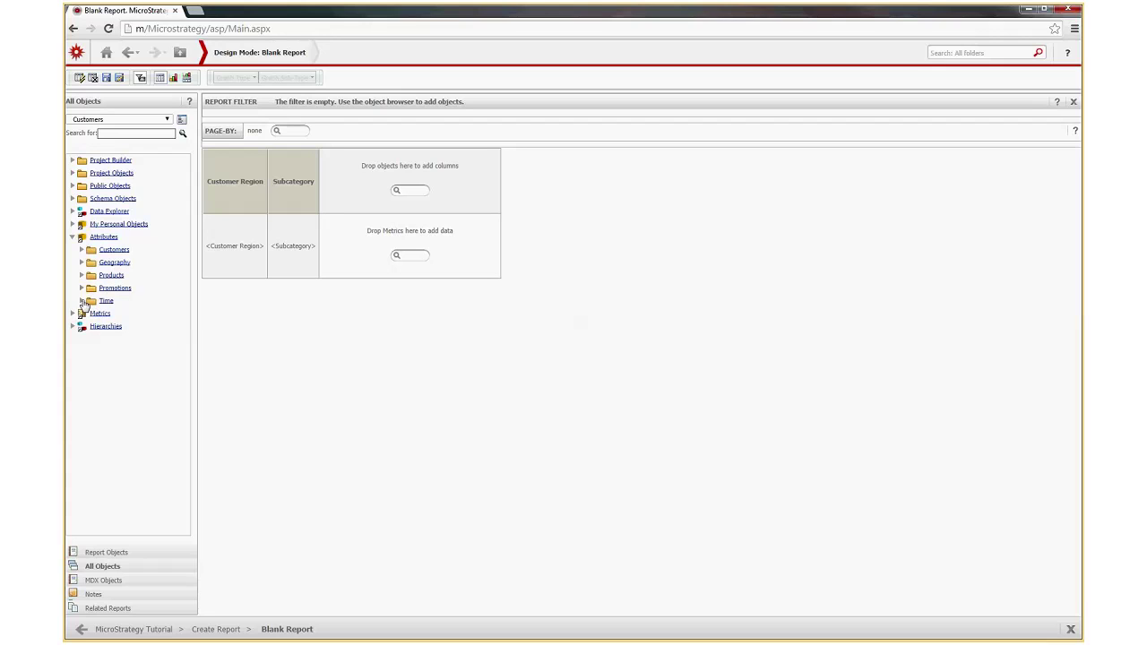
click(82, 301)
mouse_move(117, 370)
mouse_down()
mouse_move(269, 143)
mouse_move(257, 115)
mouse_move(278, 103)
mouse_move(210, 102)
mouse_up()
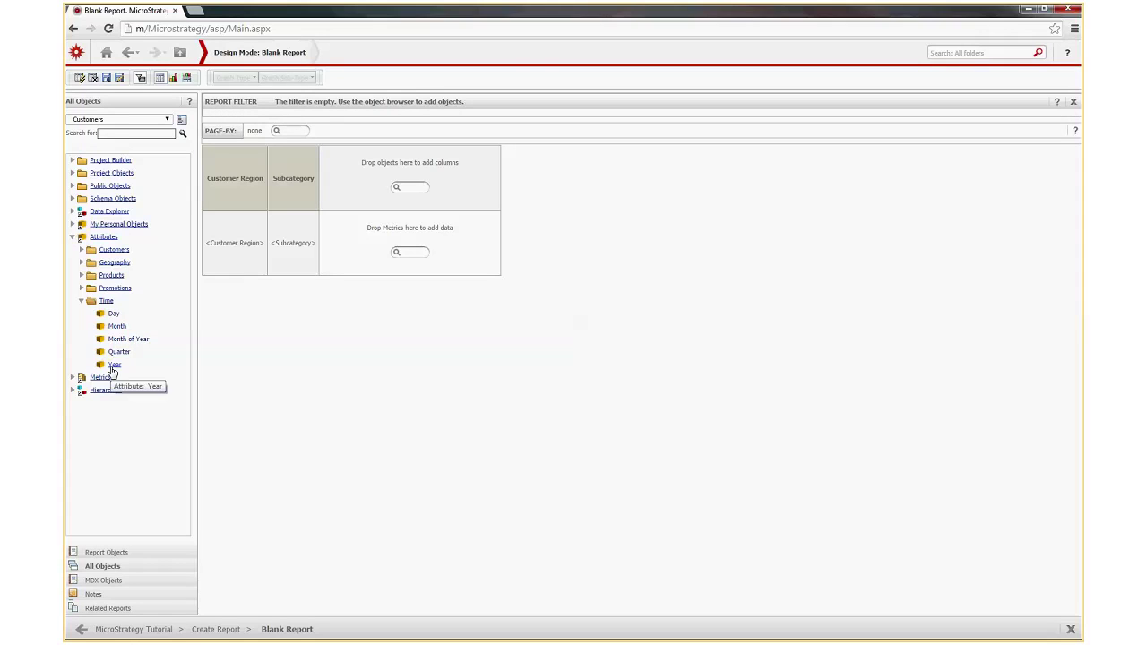
drag(113, 371, 257, 117)
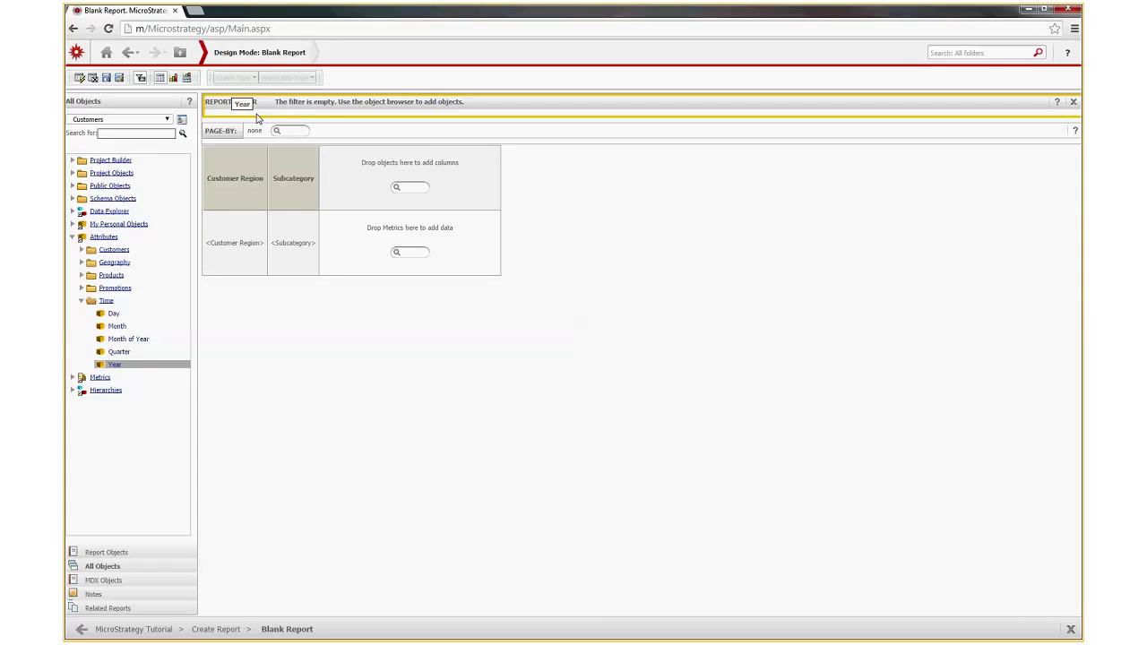
drag(257, 117, 257, 118)
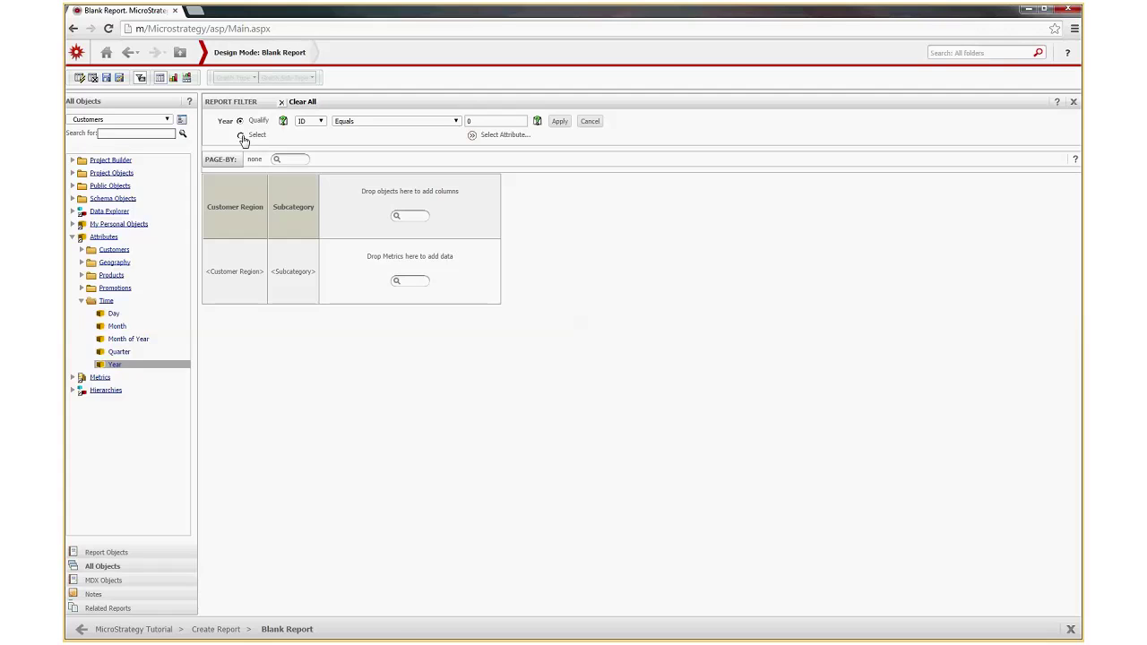
Restrict the Year filter to the selected element 2012, apply it, and collapse the Attributes branch
click(242, 137)
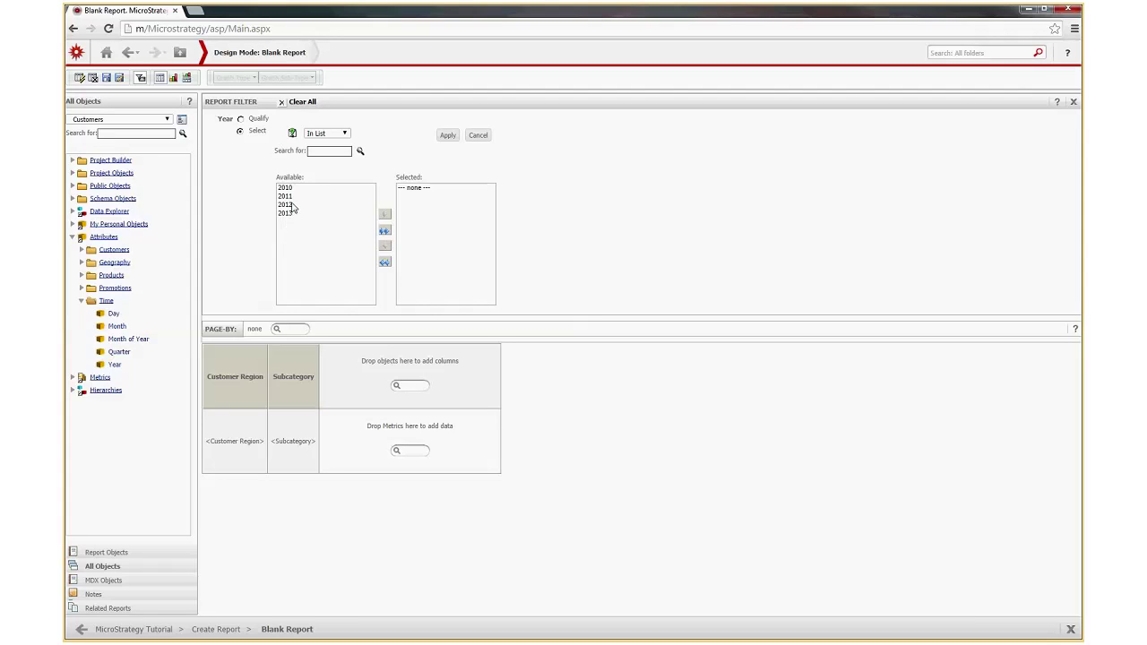
click(292, 204)
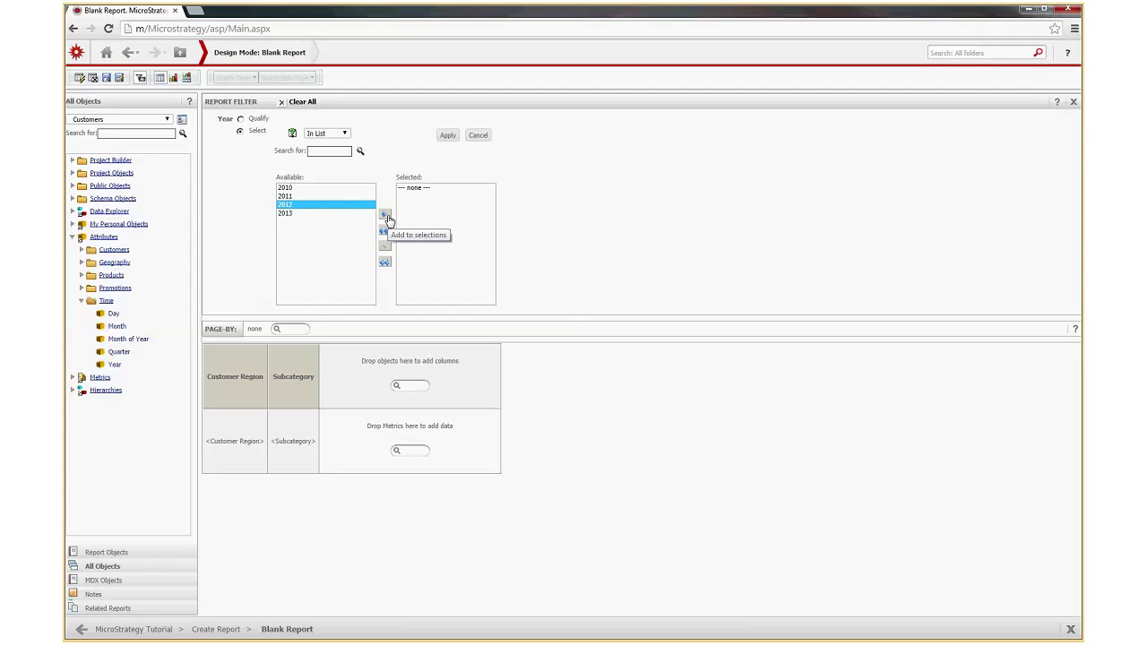
click(386, 217)
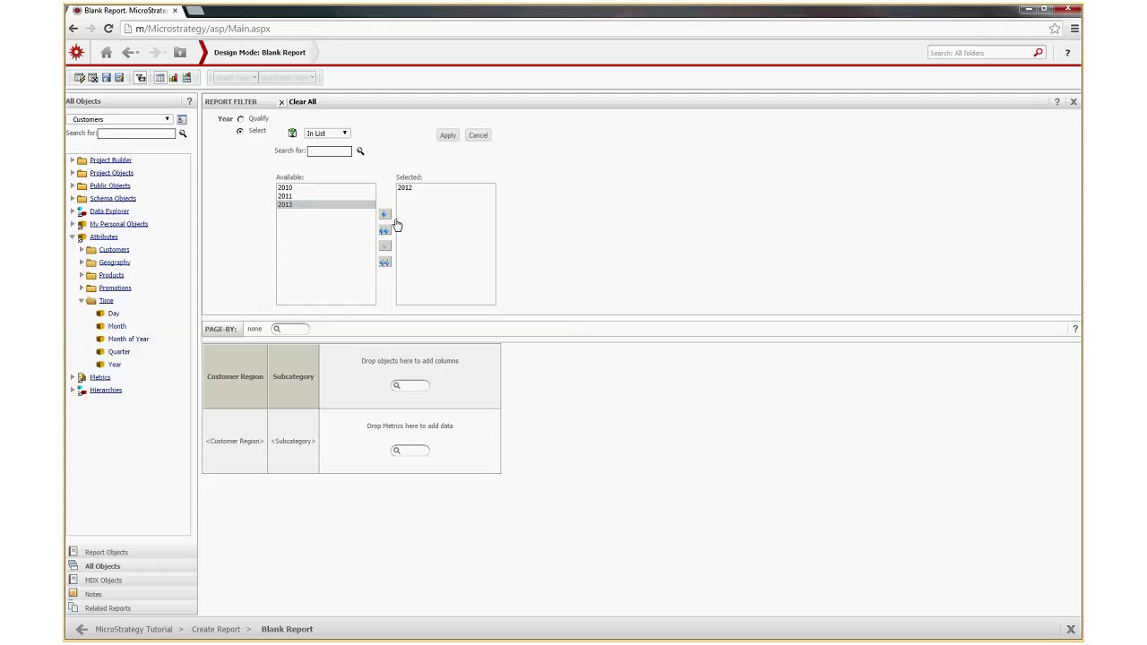
click(448, 135)
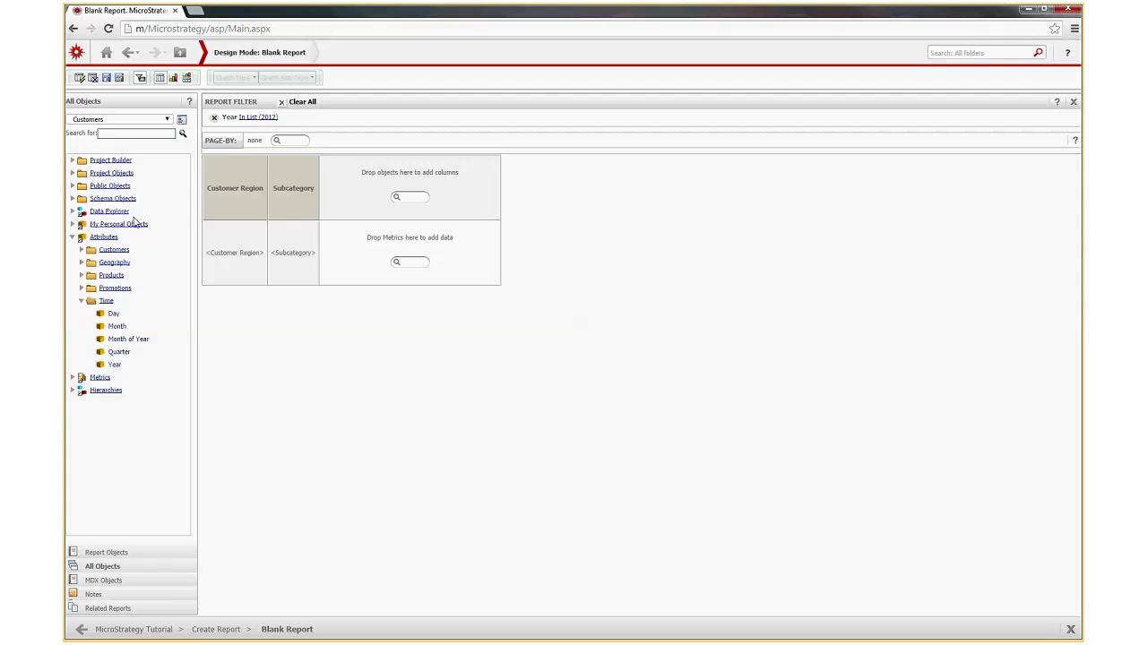
click(73, 237)
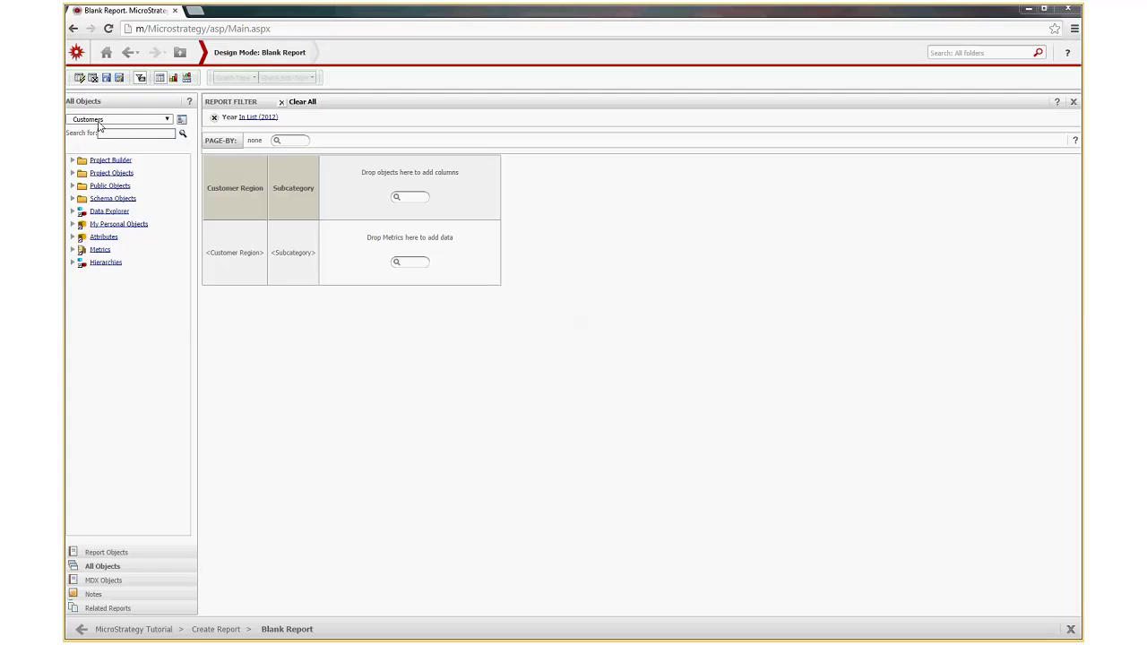
Switch the object browser's location to Metrics
drag(289, 190, 237, 218)
click(168, 120)
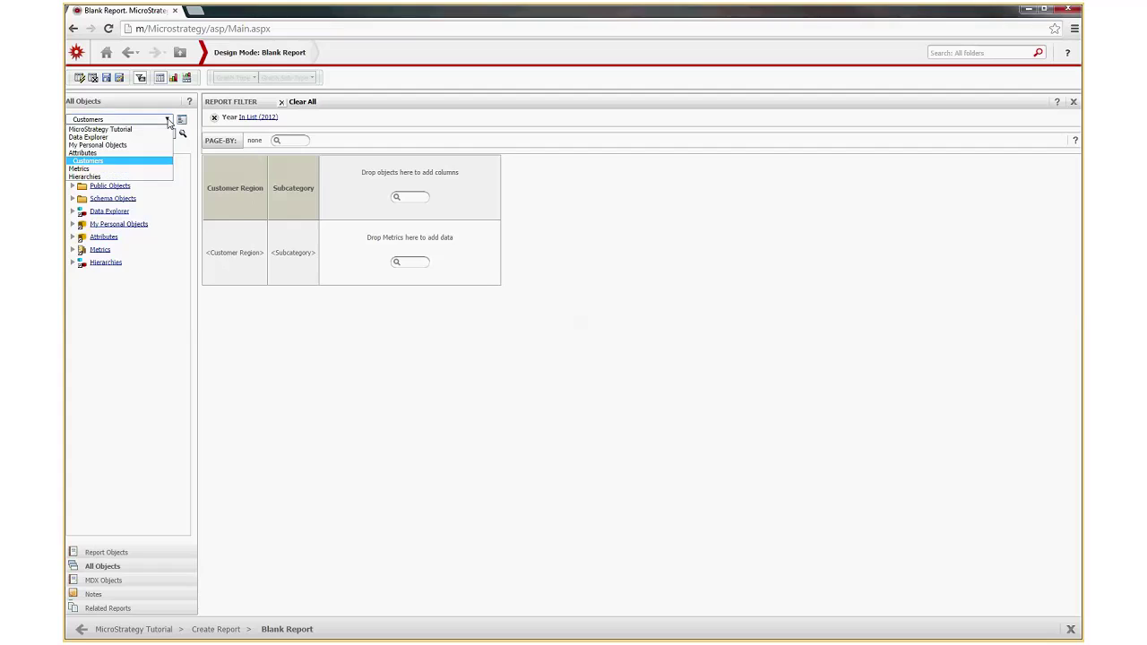
click(102, 170)
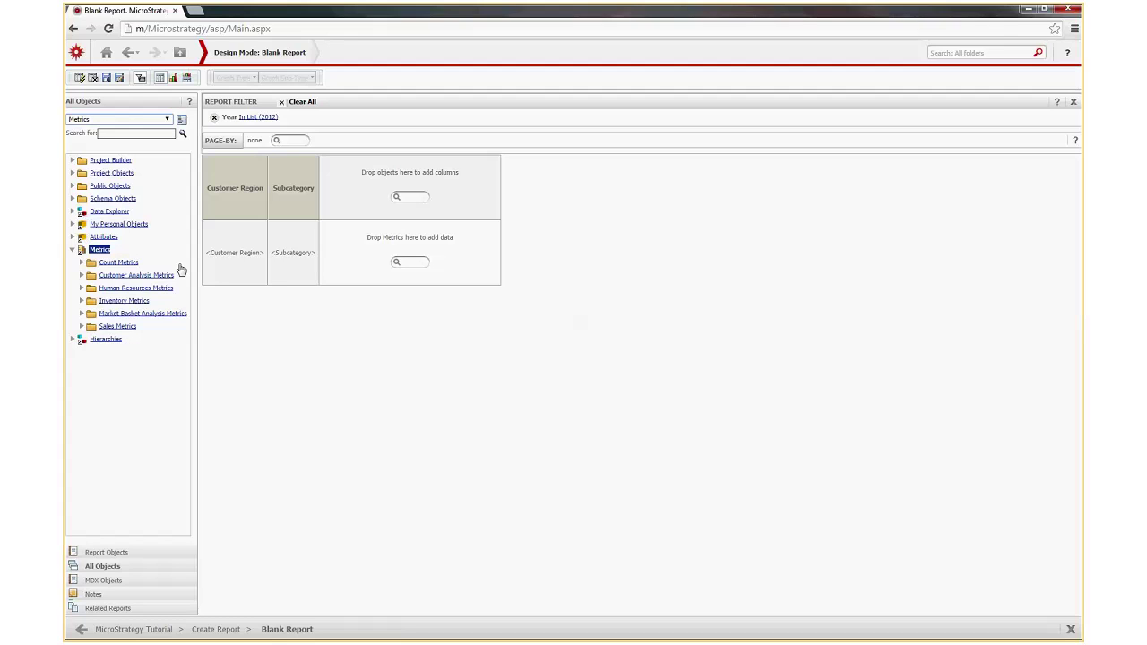
Search the Metrics folder for "Profit" and add the Profit metric to the report's data area
click(138, 134)
text(Profit)
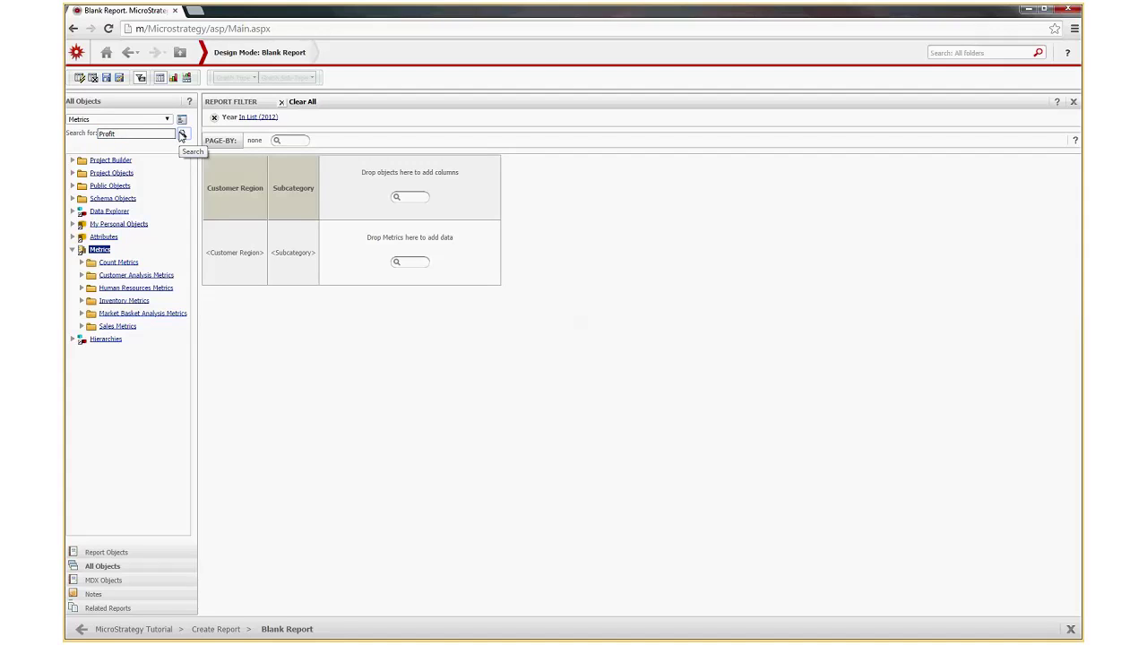
click(181, 135)
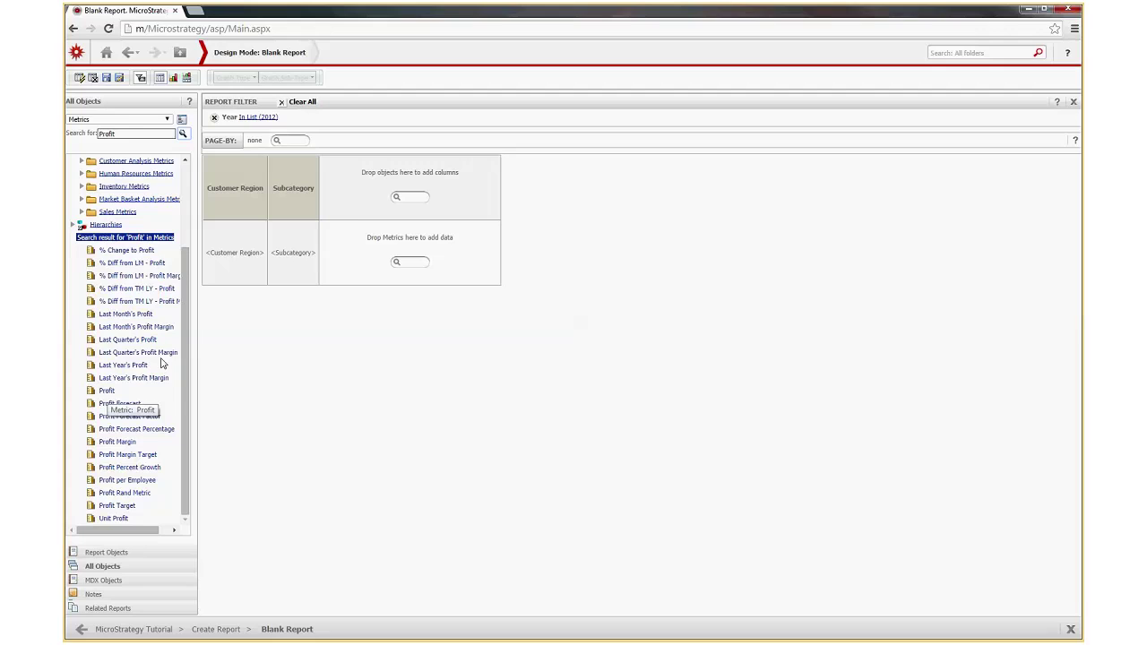
drag(107, 395, 392, 259)
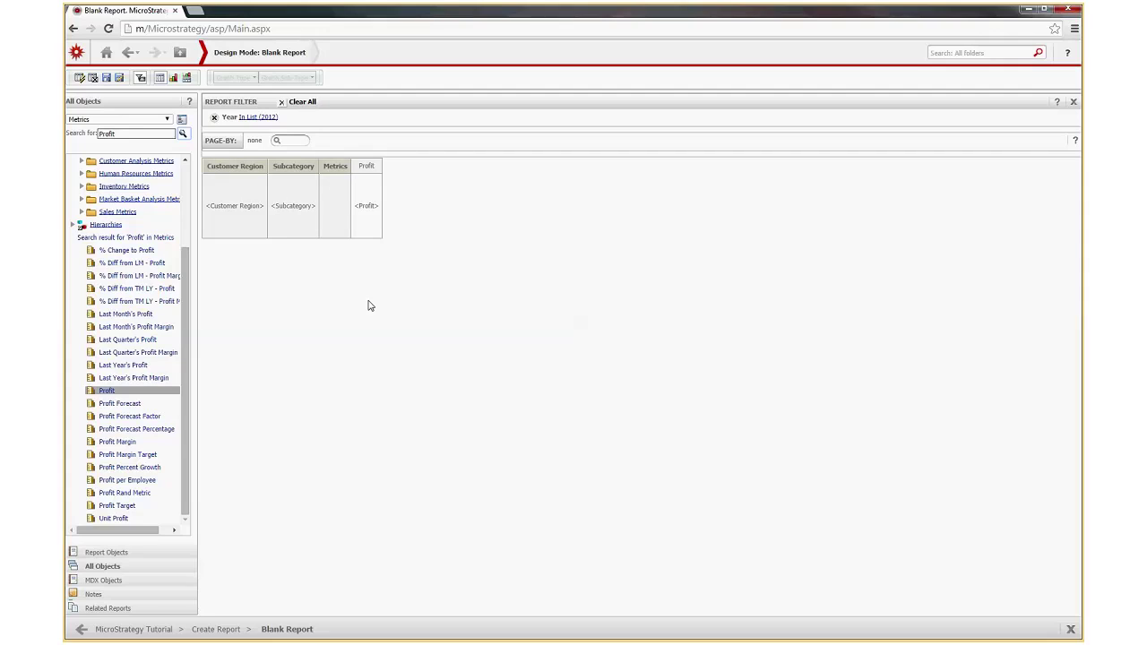
Search the Metrics folder for objects matching "Rev*"
click(125, 136)
double_click(124, 136)
text(Rev*)
click(184, 134)
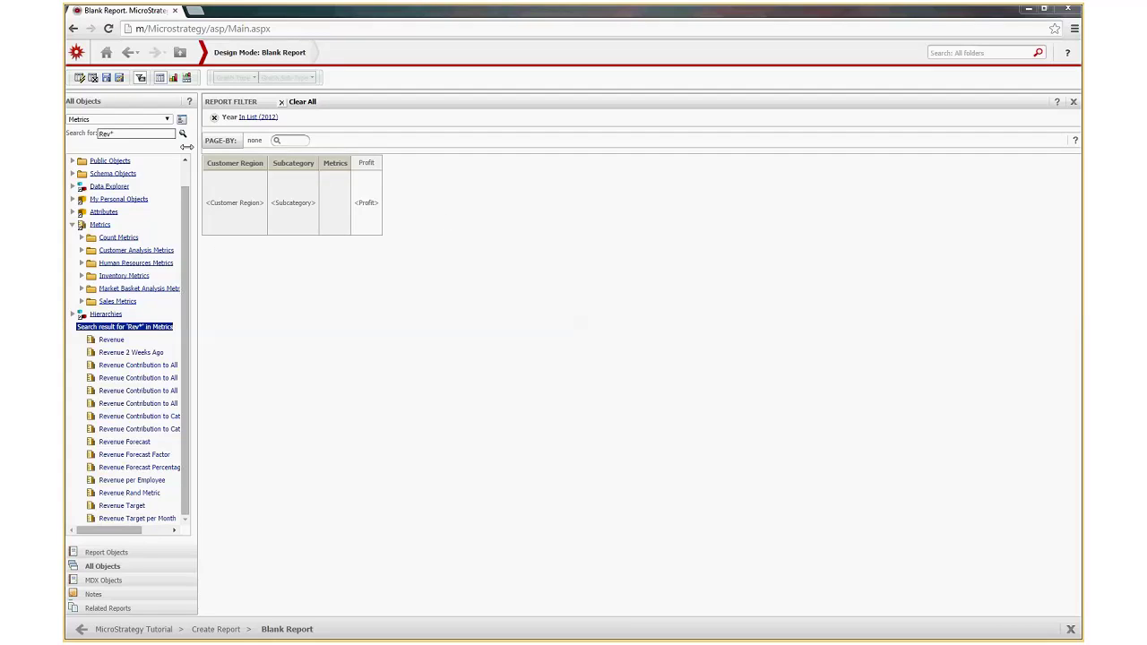
Remove the Profit metric from the report entirely
right_click(376, 170)
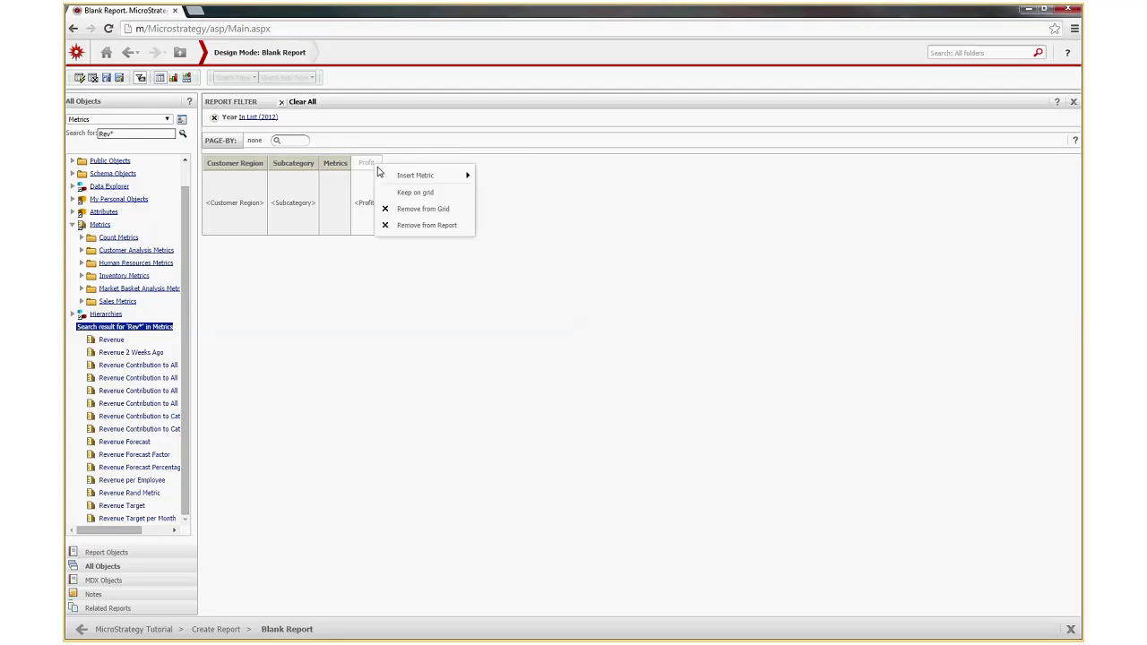
click(427, 226)
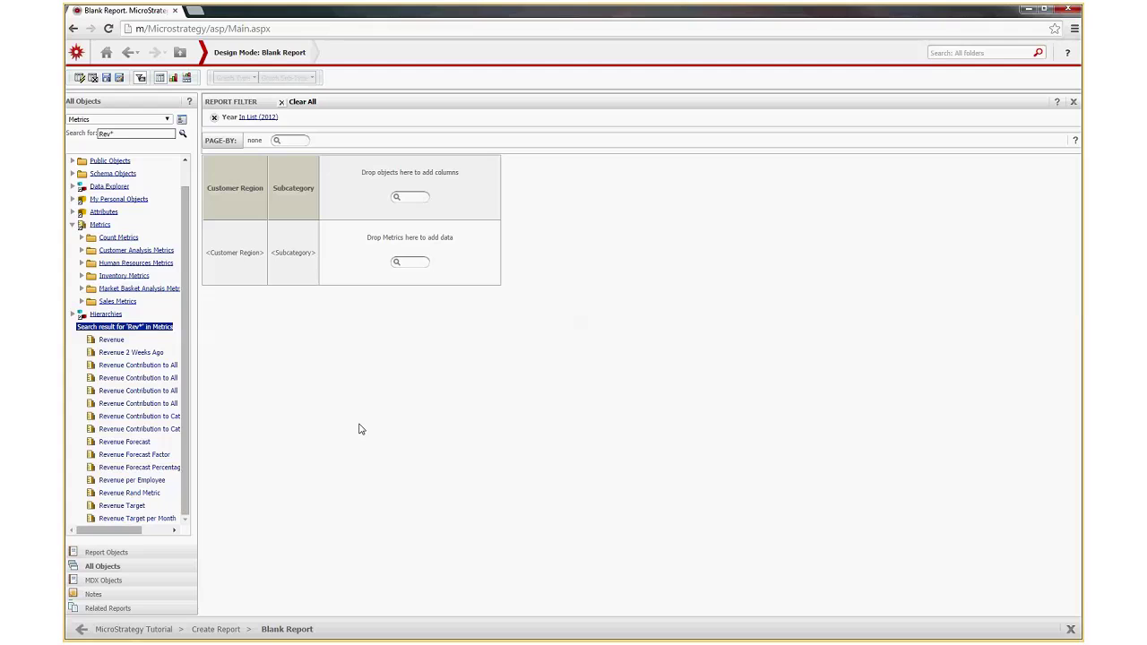
drag(256, 167, 307, 200)
Choose Metrics as the object browser's location with an empty search text, and expand the Metrics branch
click(93, 120)
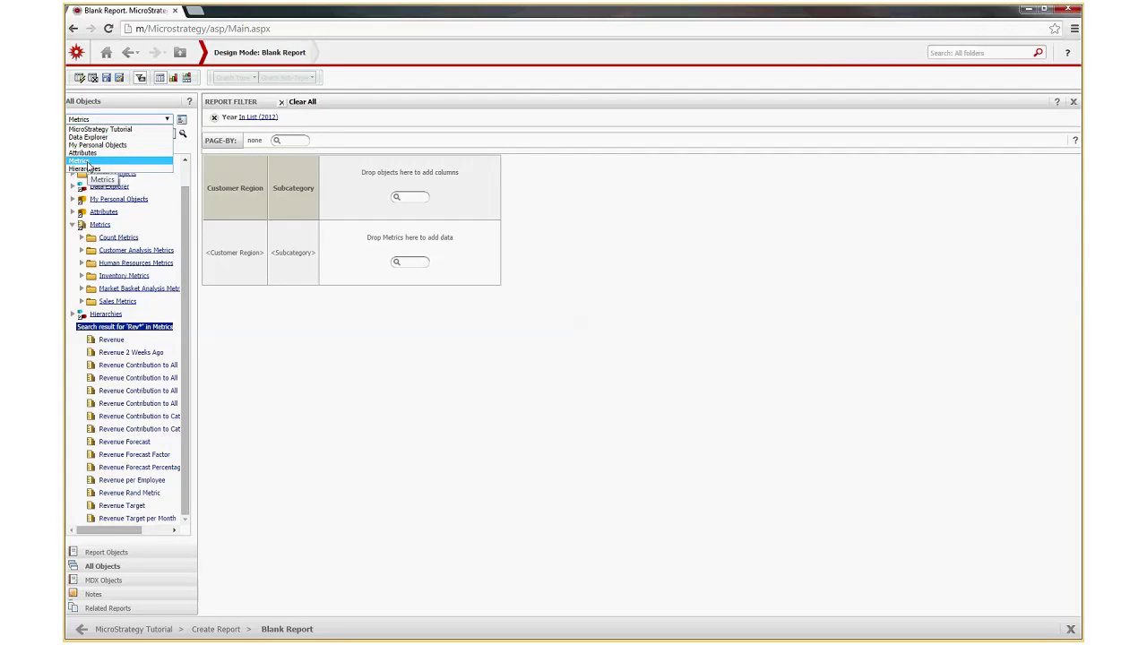
click(91, 163)
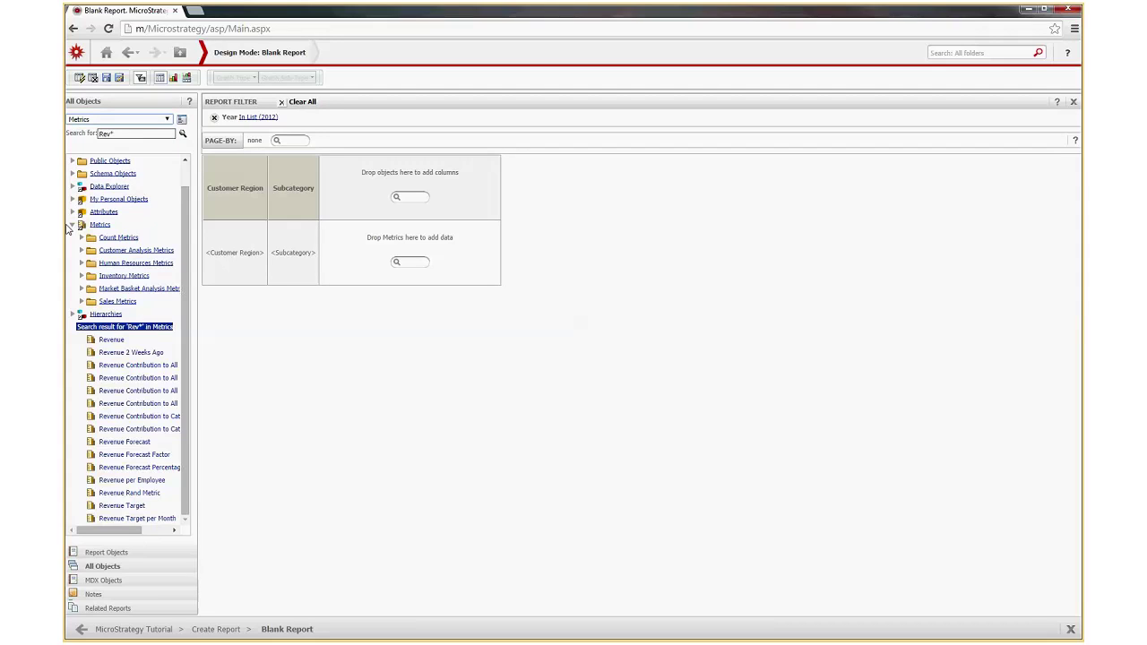
click(74, 316)
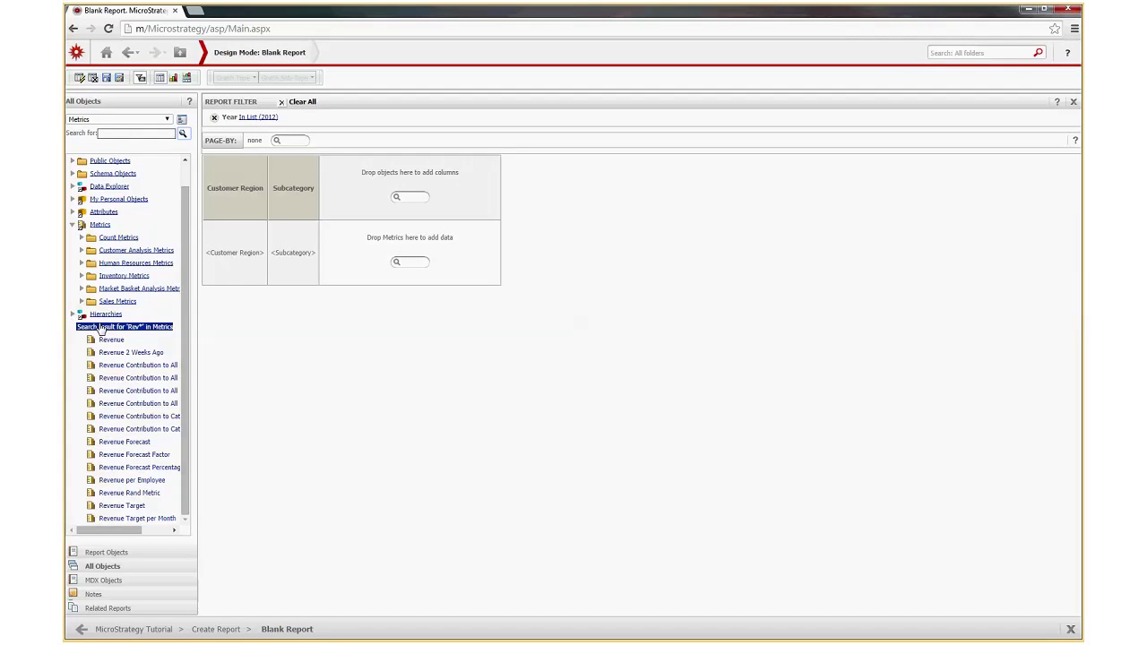
click(106, 226)
click(128, 134)
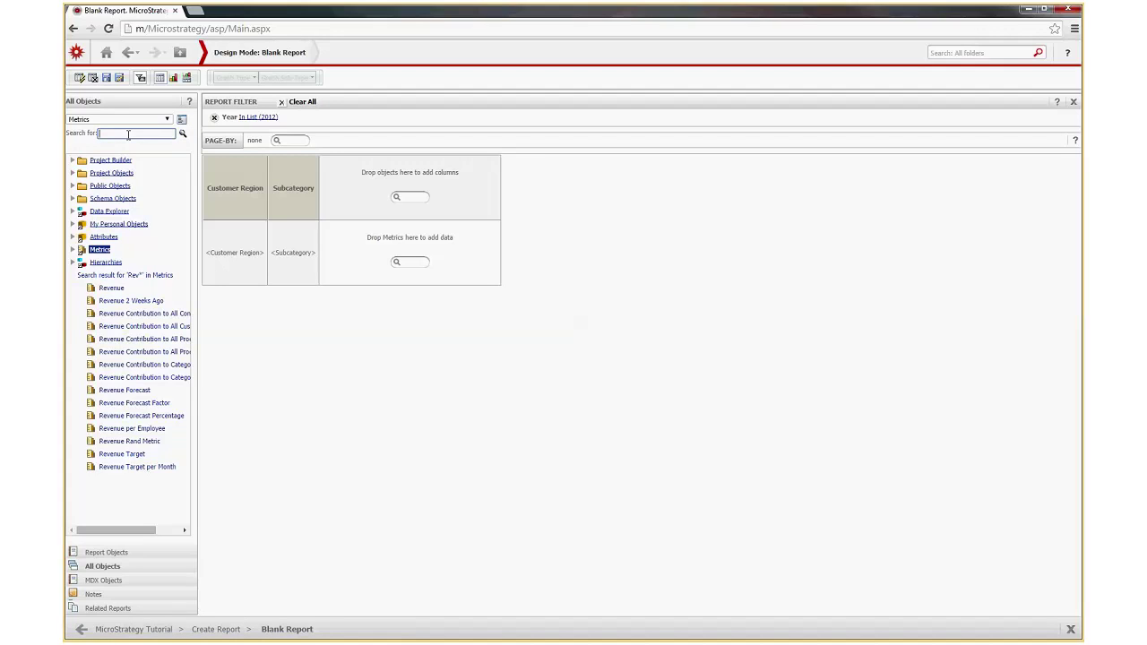
click(73, 250)
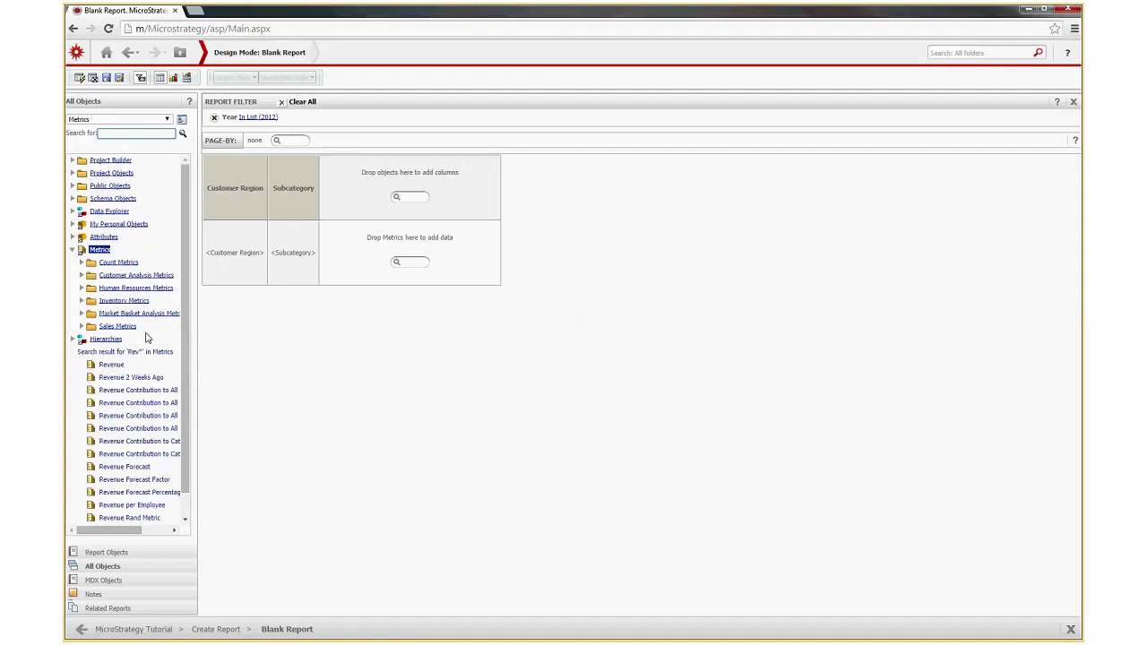
Find the Profit metric by searching Metrics for "Profit" and add it to the report's data area
click(113, 133)
text(Pr)
text(r)
text(ofit)
click(182, 132)
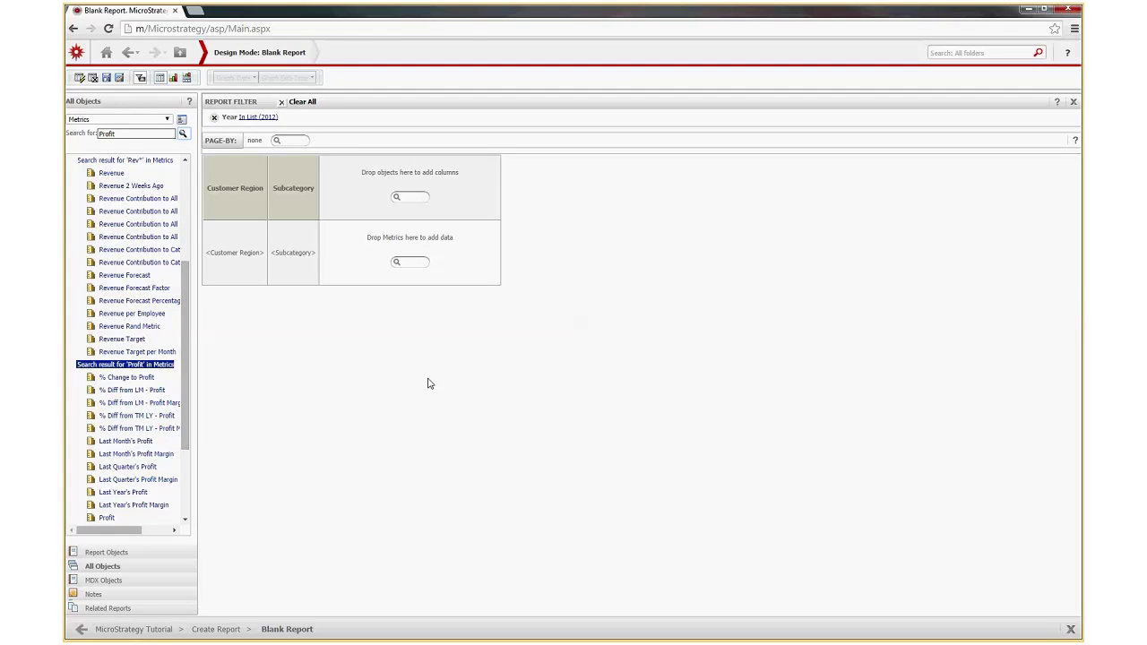
drag(104, 519, 370, 204)
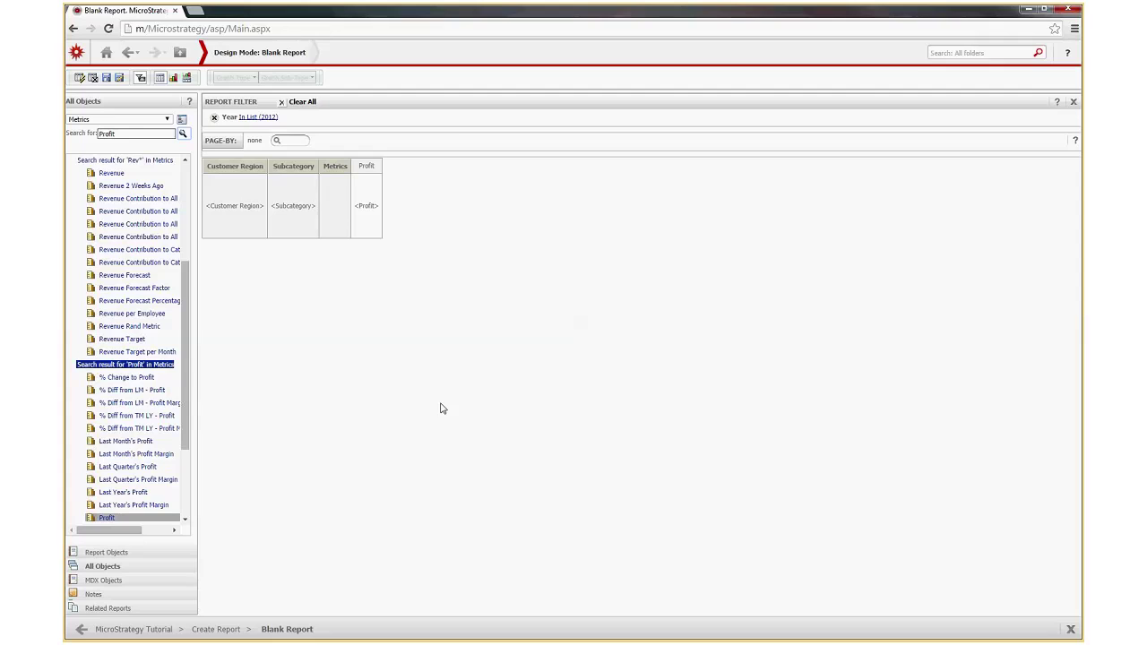